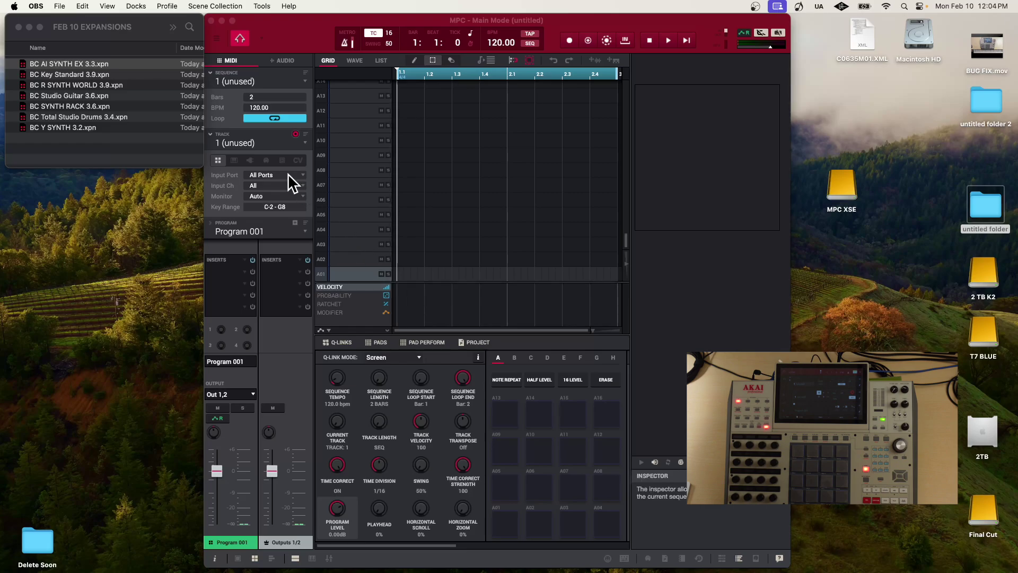
Bring MPC 2 forward and launch inMusic Software Center from the Dock, showing My Software.
left_click(292, 27)
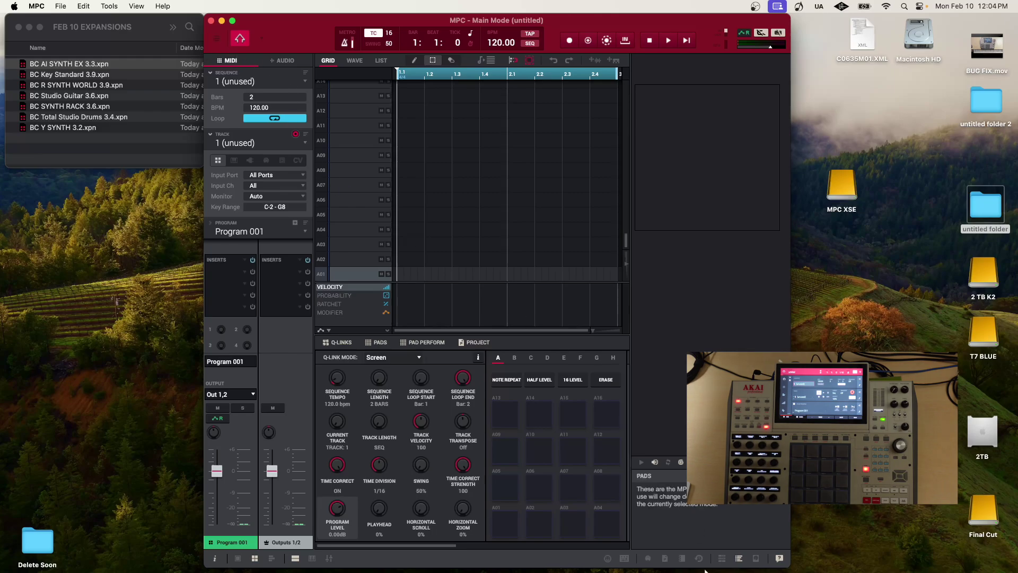
mouse_move(719, 571)
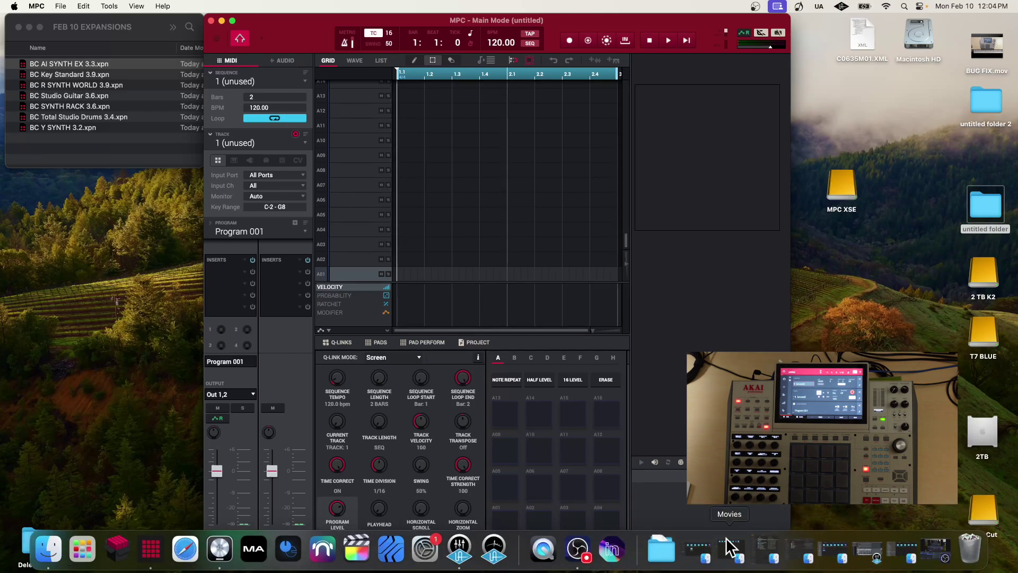
left_click(611, 555)
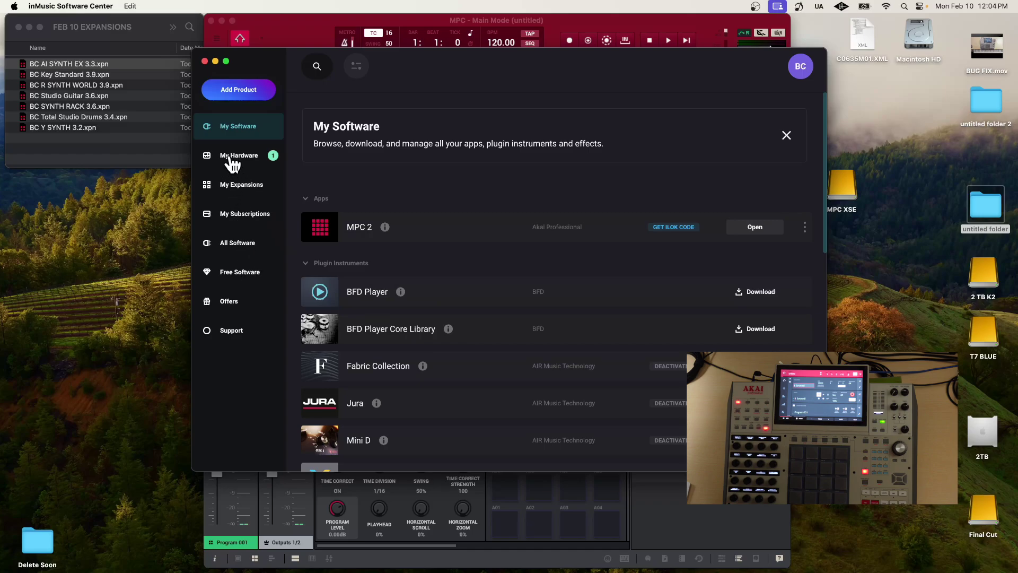
Check My Hardware and run the MPC Key 37 setup to verify drivers, then close Software Center.
left_click(233, 157)
scroll(392, 321, "down", 3)
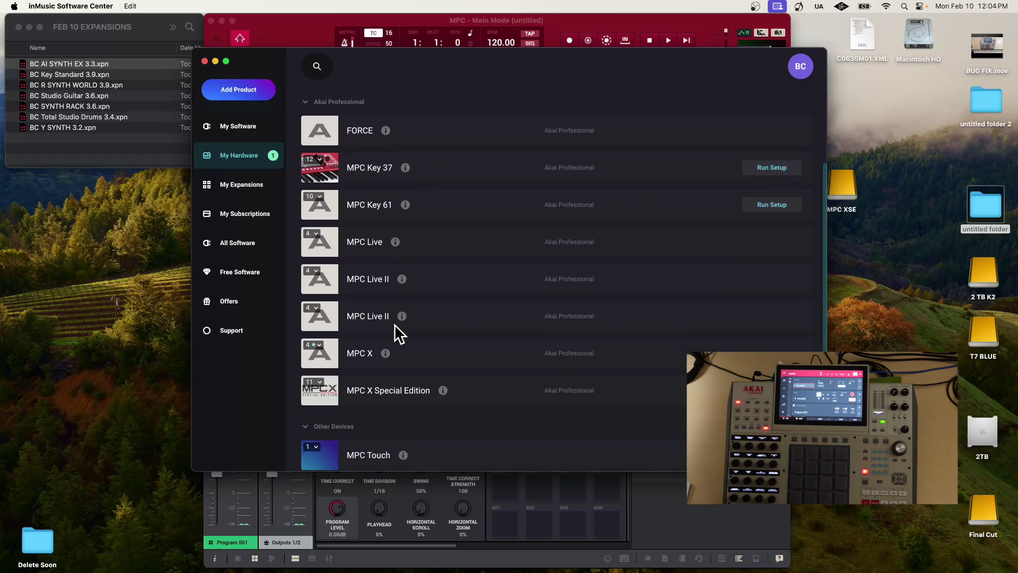
scroll(394, 323, "up", 3)
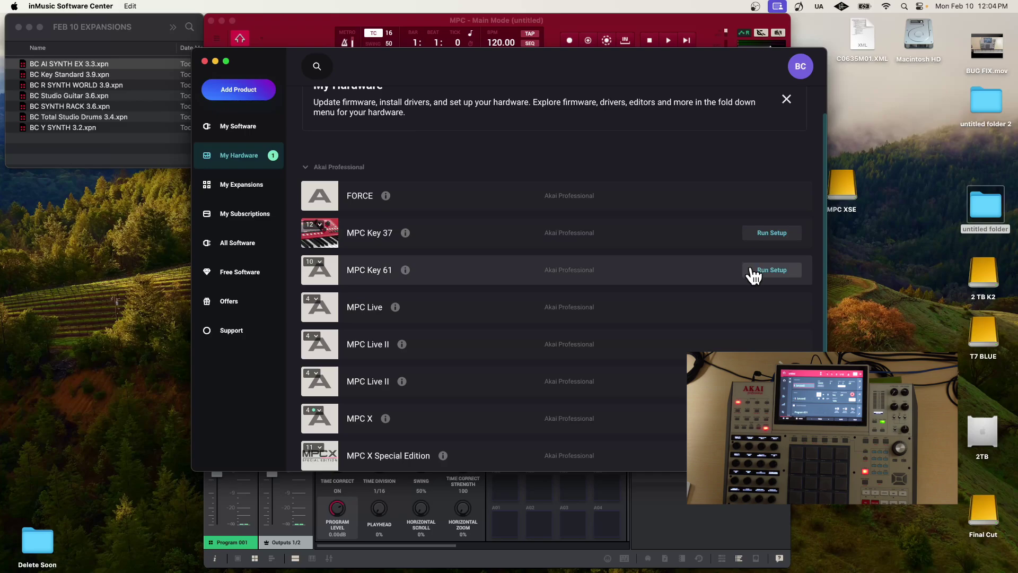
left_click(772, 233)
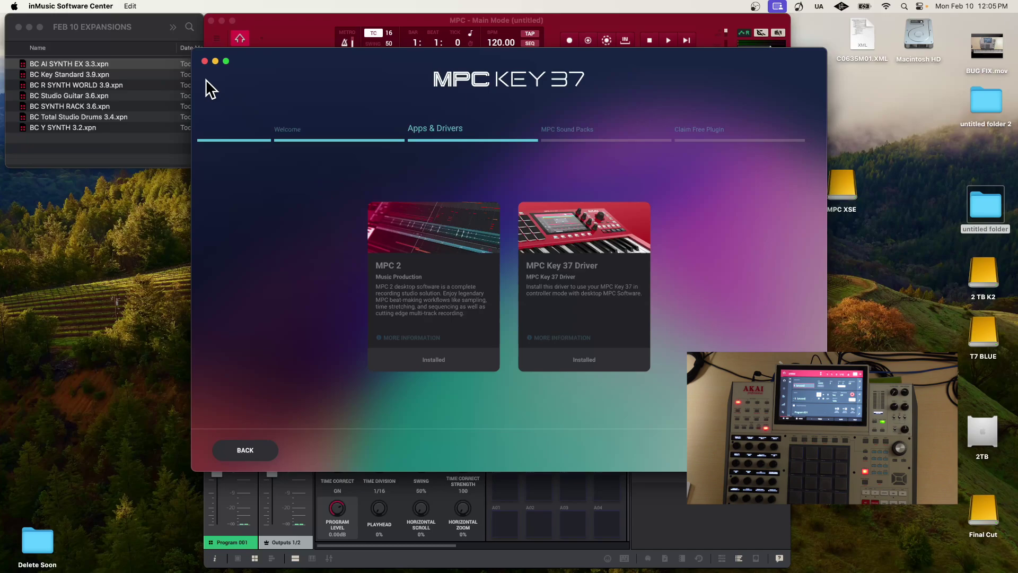
left_click(205, 62)
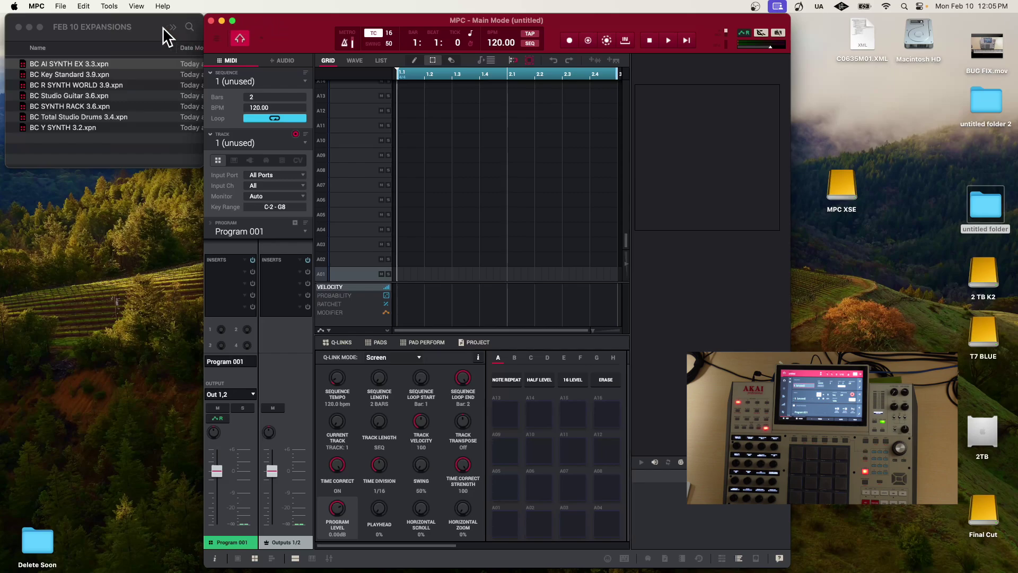
Drag BC AI SYNTH EX 3.3.xpn from Finder onto the MPC grid and confirm Import.
left_click(135, 22)
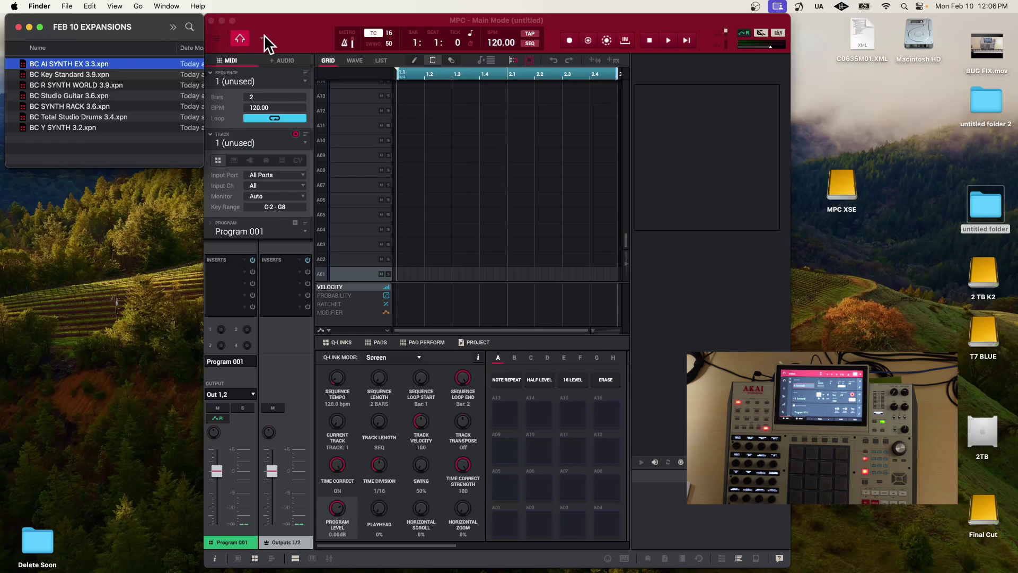
left_click(293, 31)
left_click_drag(90, 62, 537, 205)
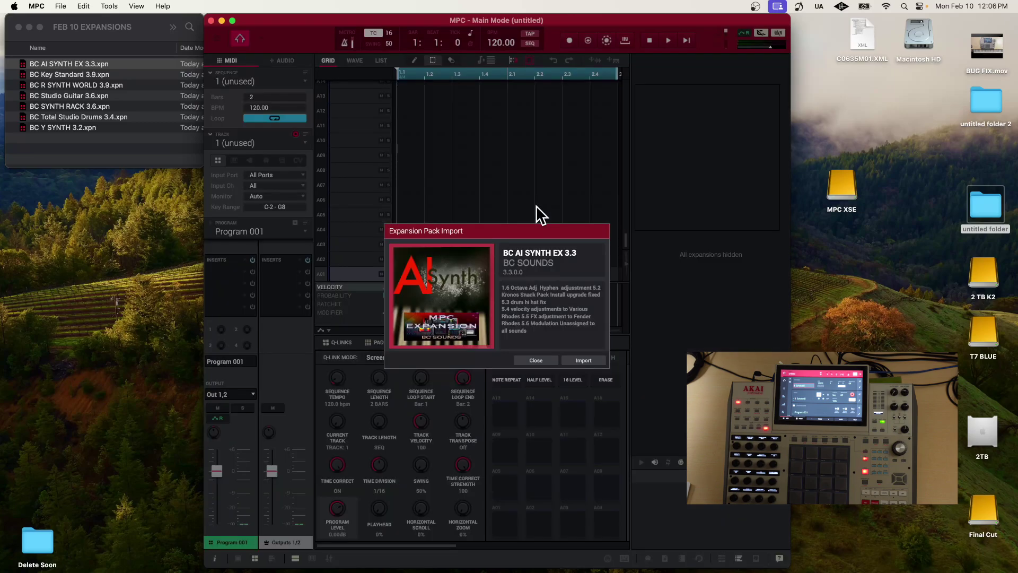
left_click(581, 359)
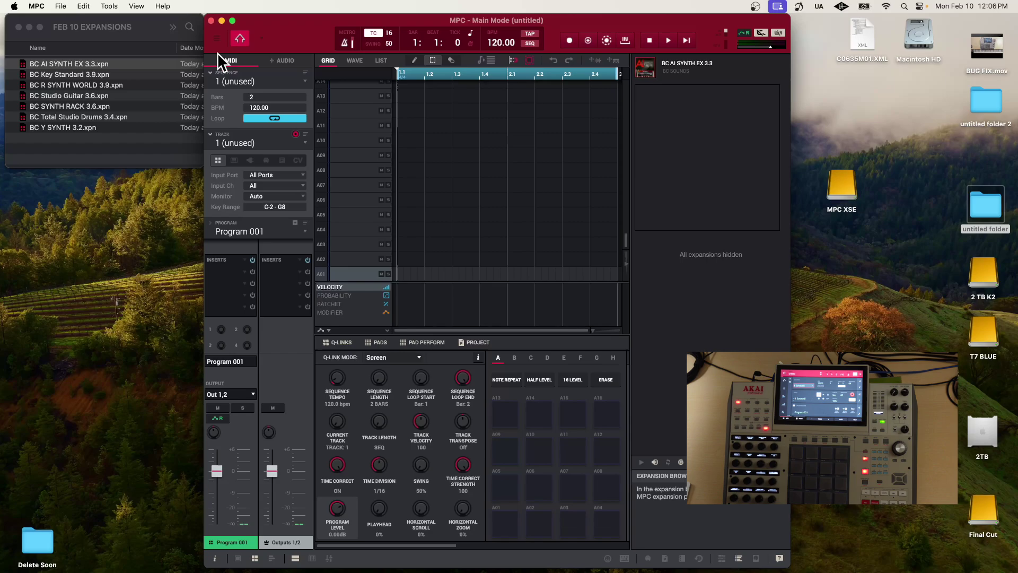
Rebuild the Media Browser Database via Tools and open BC AI SYNTH EX 3.3's contents.
left_click(216, 38)
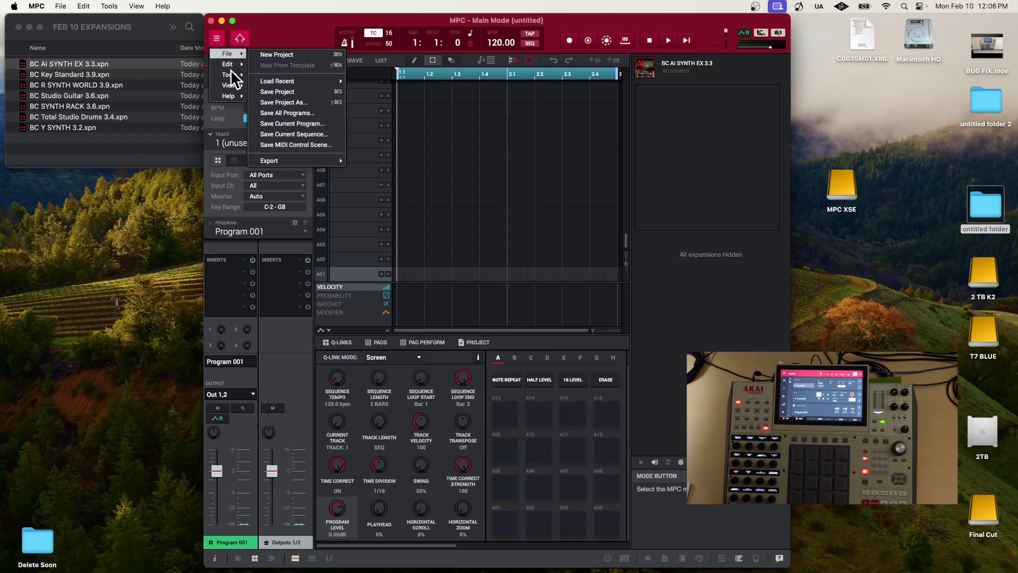
mouse_move(232, 75)
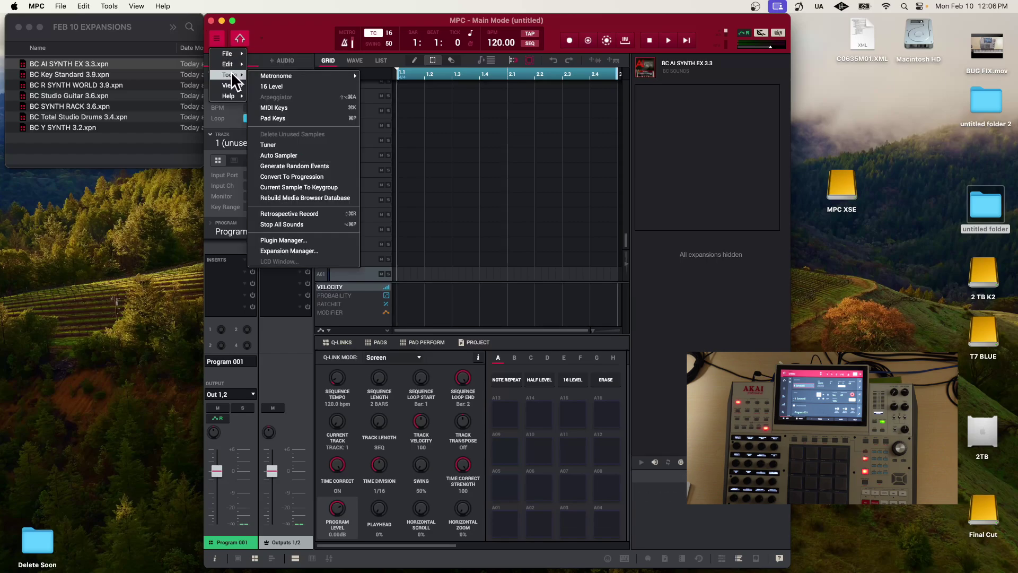
left_click(272, 198)
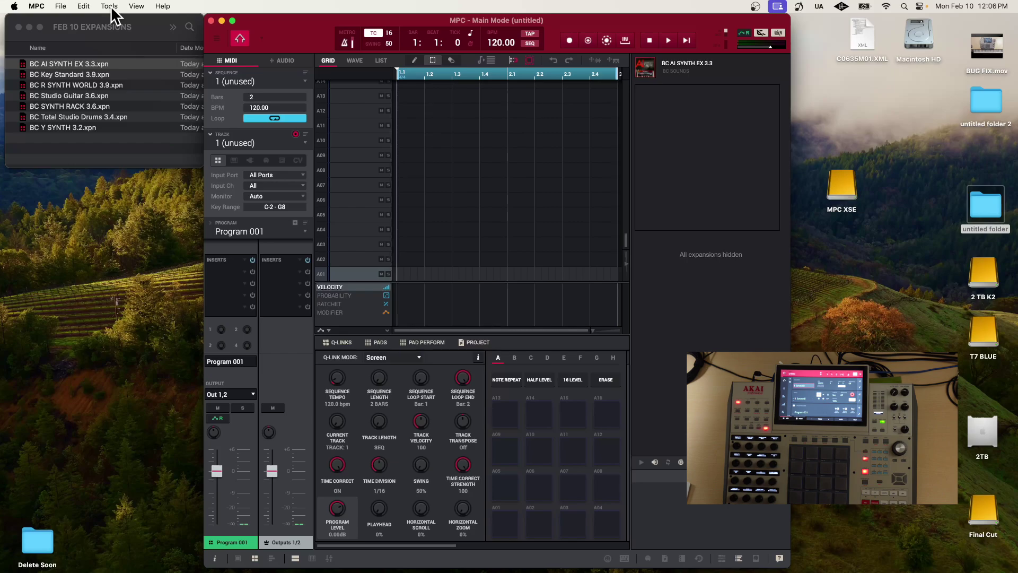
left_click(679, 68)
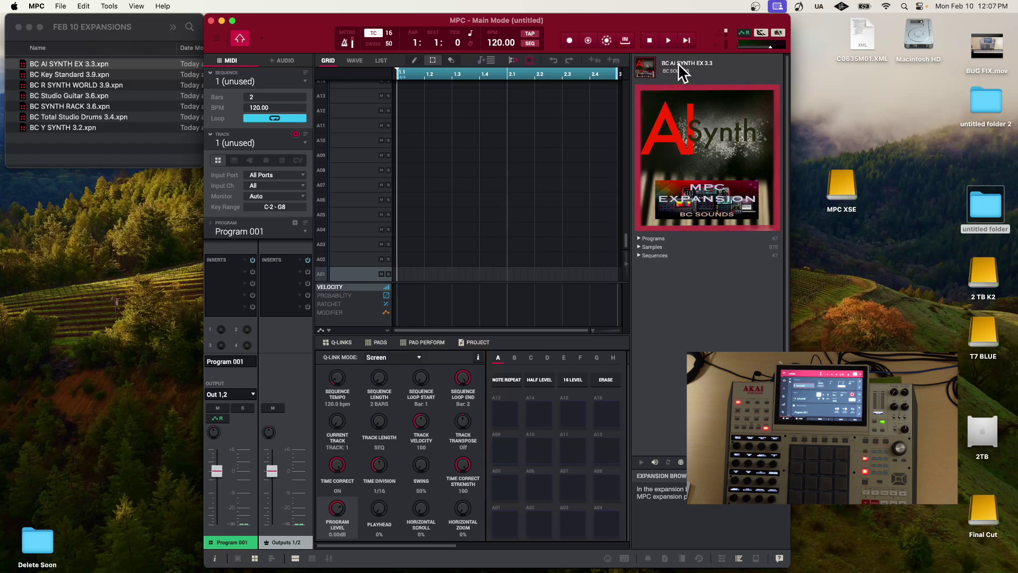
Close the expansion view, open Macintosh HD's Expansions folder, and place Finder right of MPC.
left_click(678, 64)
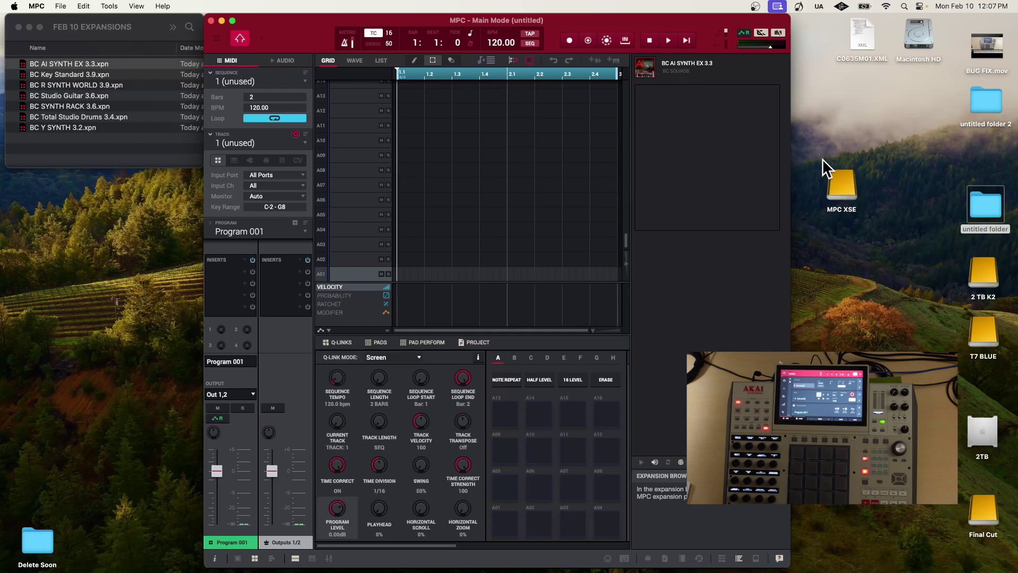
left_click_drag(839, 176, 857, 88)
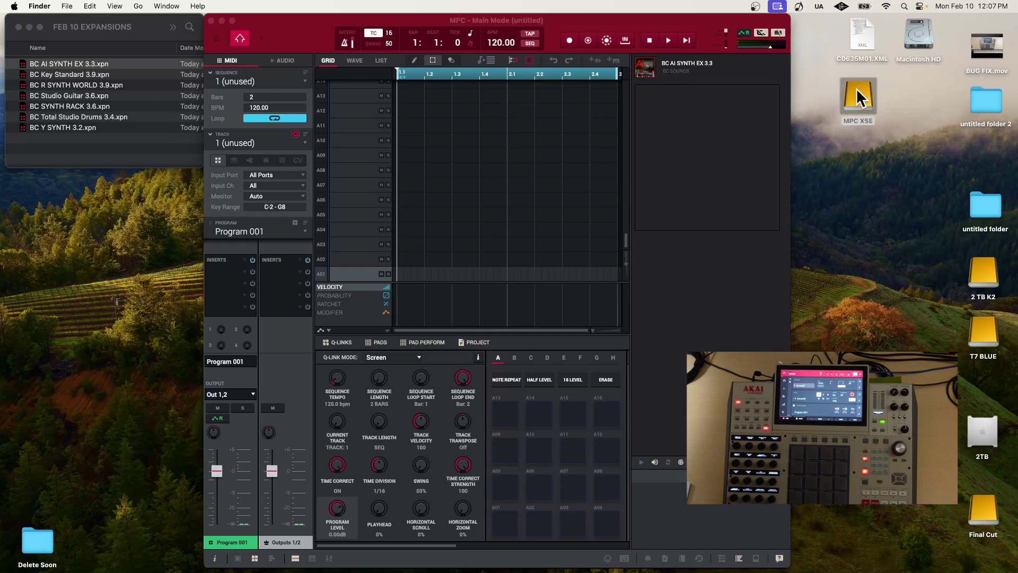
double_click(925, 36)
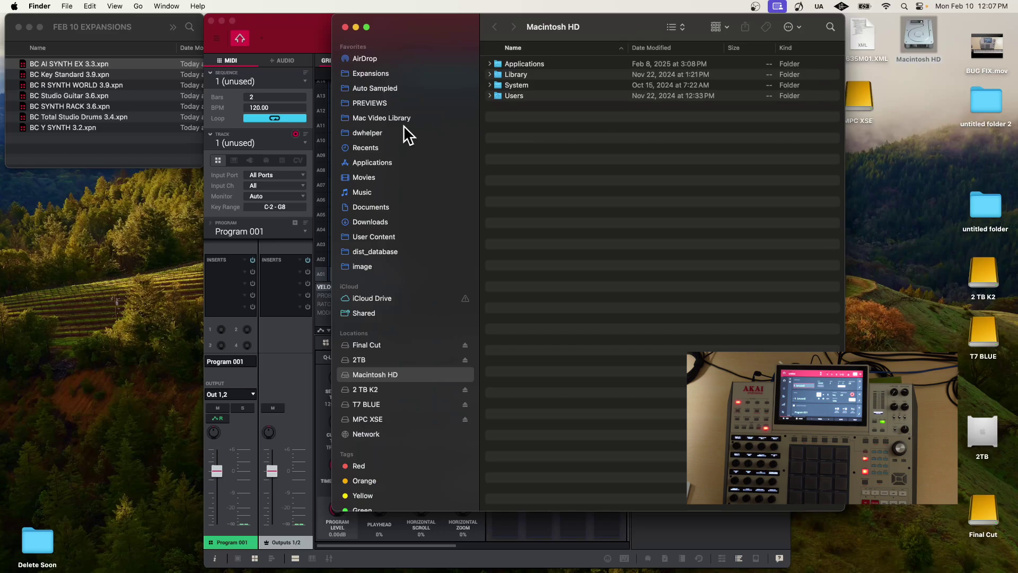
left_click(373, 75)
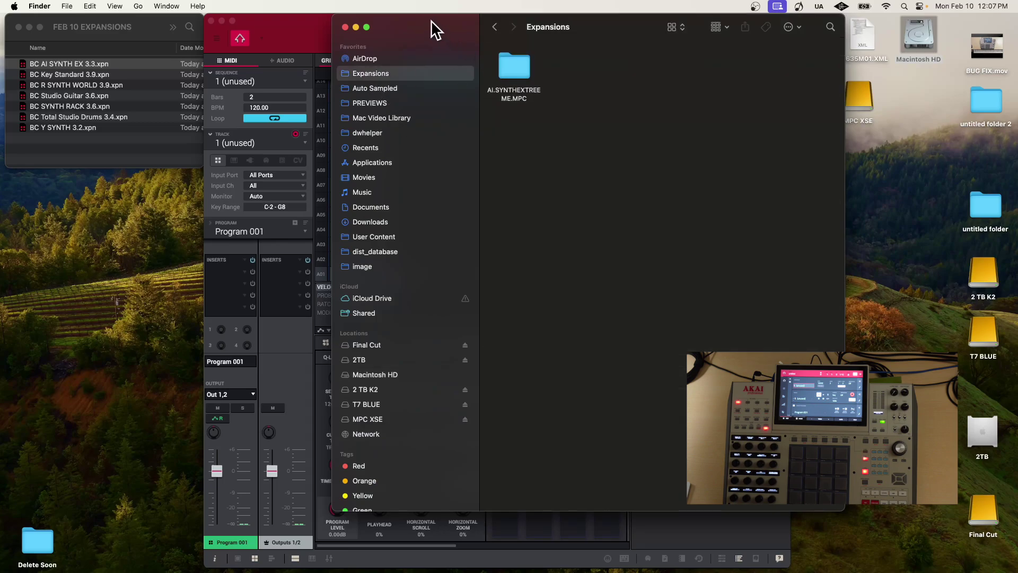
left_click_drag(431, 20, 660, 15)
left_click_drag(523, 23, 393, 21)
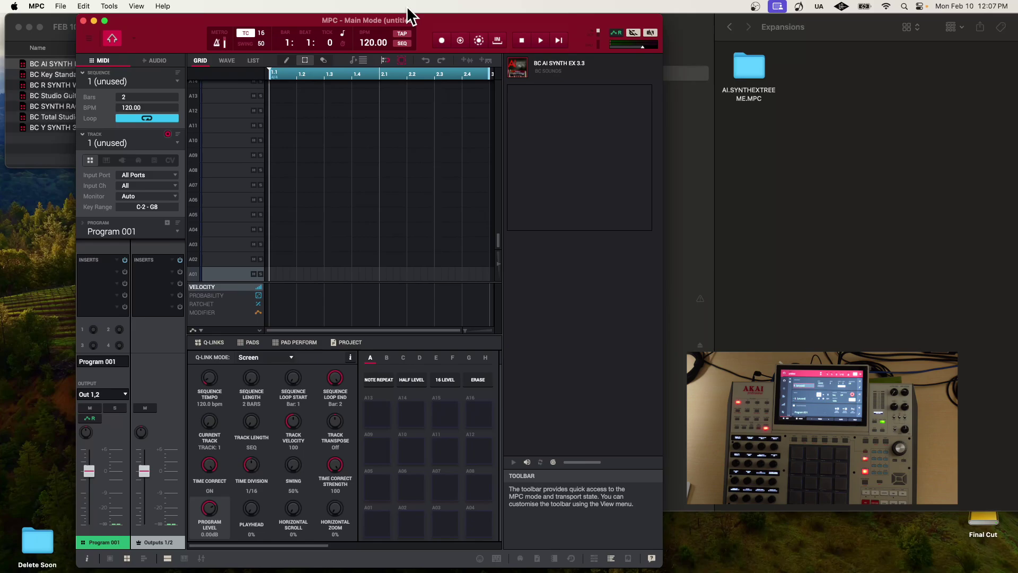
Drag BC Key Standard 3.9.xpn from Finder onto the MPC grid and confirm Import.
left_click(56, 74)
left_click(56, 75)
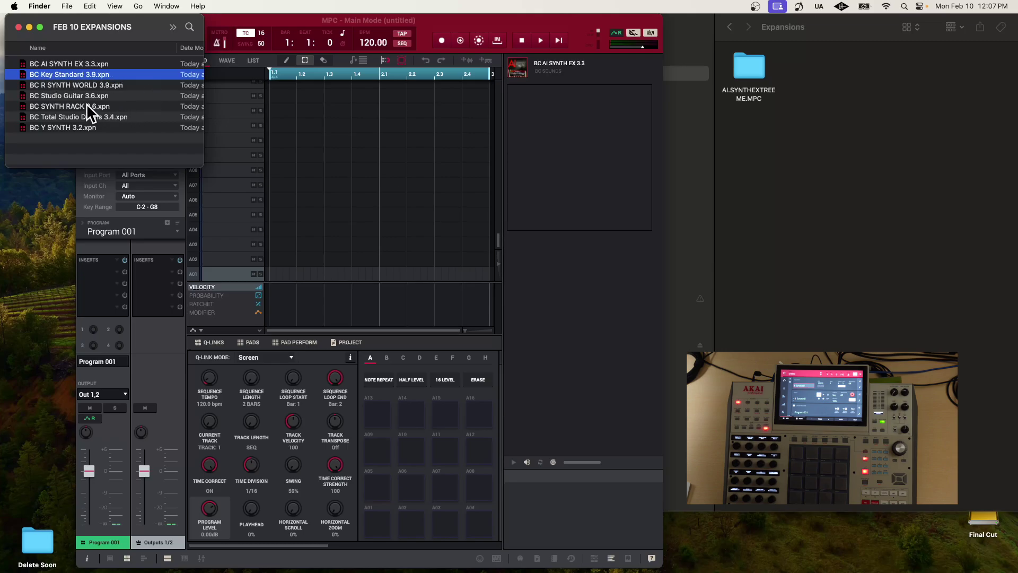
left_click_drag(87, 73, 408, 156)
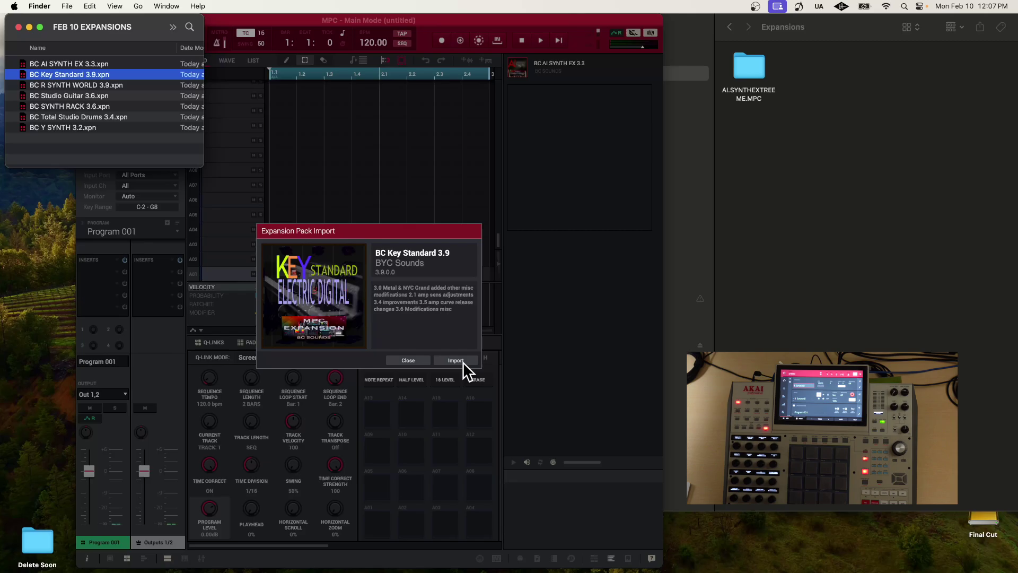
left_click(462, 361)
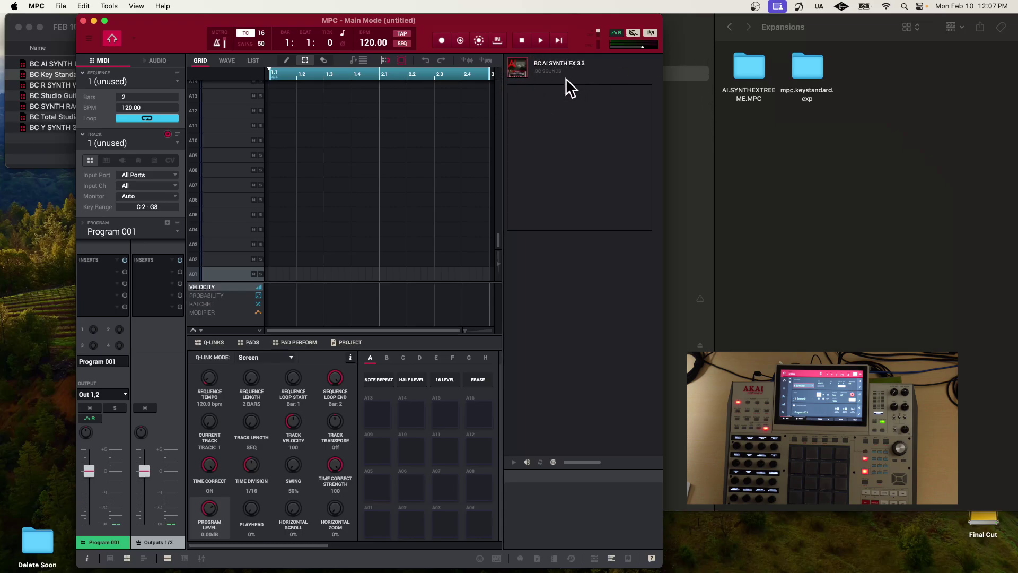
Rebuild the Media Browser Database and open BC Key Standard 3.9's 25 programs, 1054 samples, 22 sequences.
left_click(88, 38)
mouse_move(112, 74)
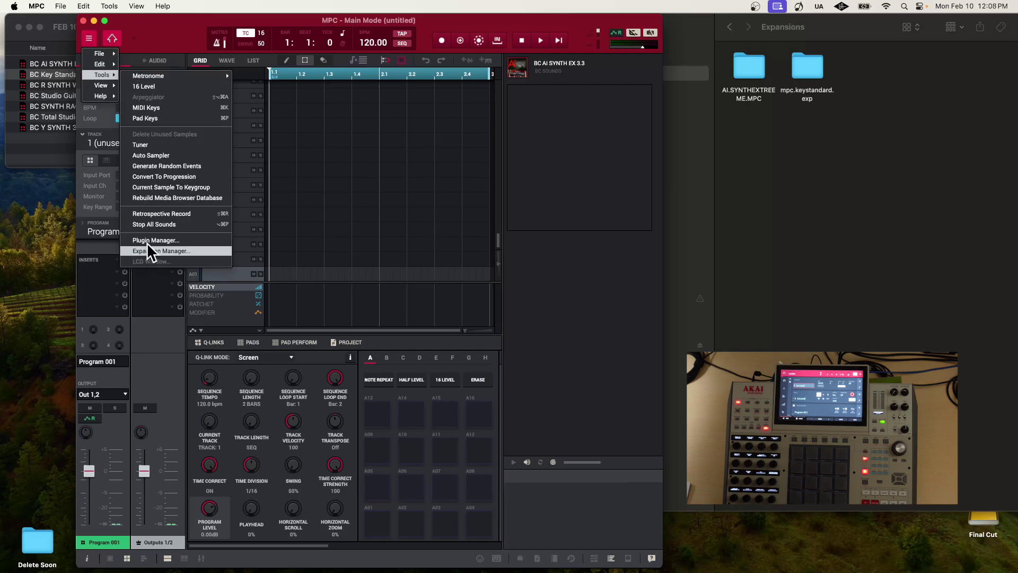
left_click(147, 199)
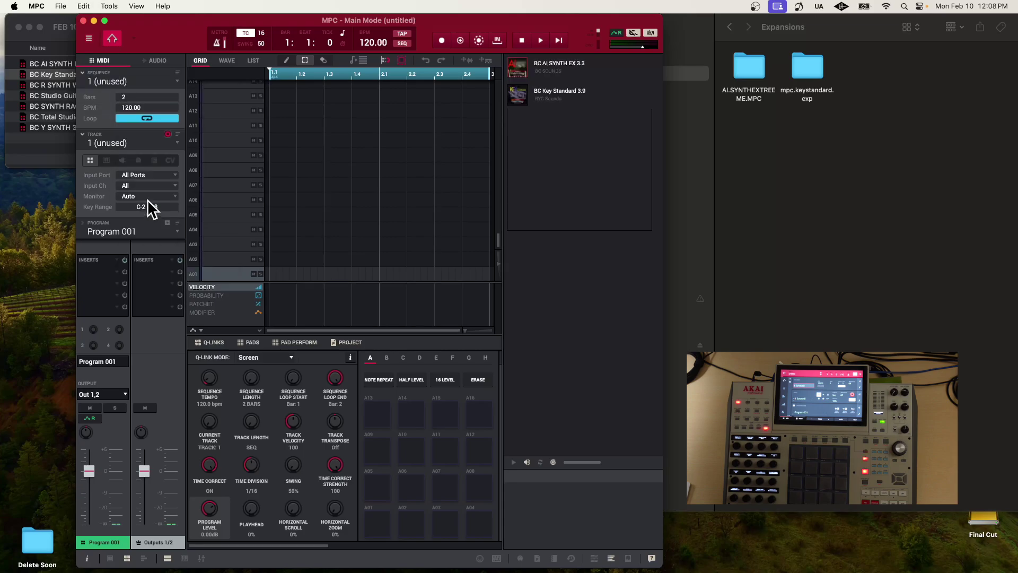
left_click(527, 98)
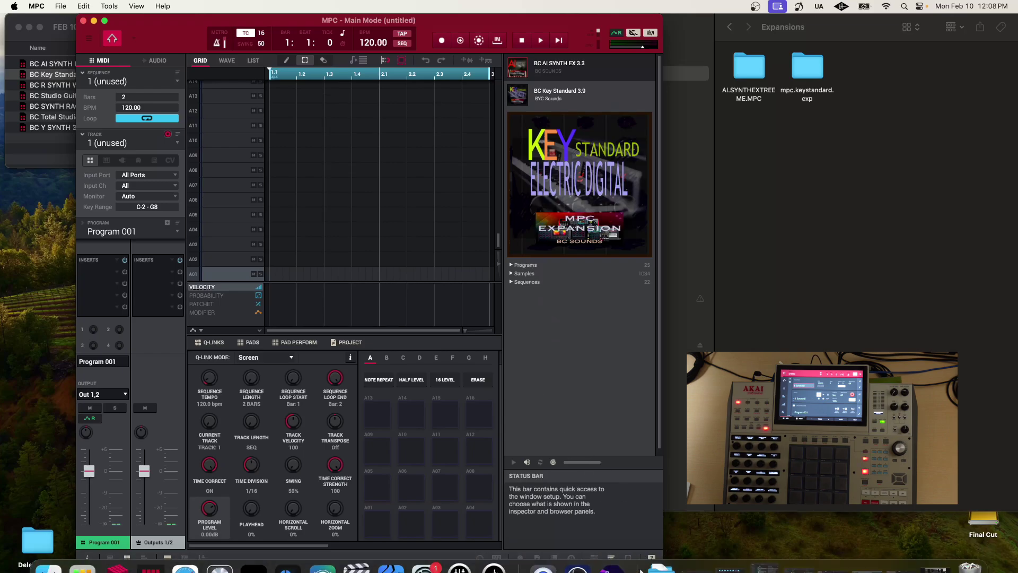
Toggle the bottom-bar browser views until the Expansions list shows programs from AIR Stage to Fender Rhodes.
left_click(594, 559)
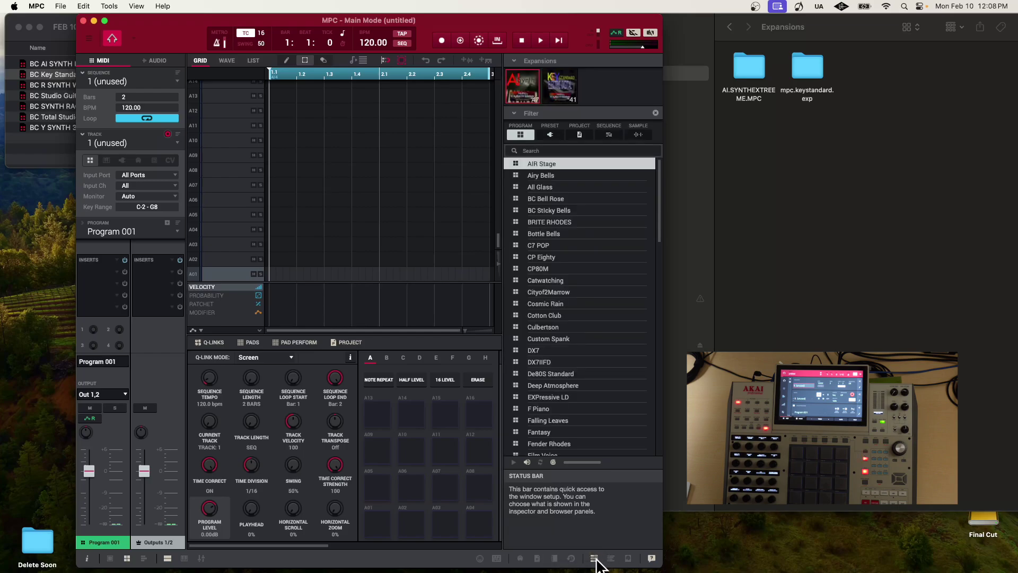
left_click(595, 559)
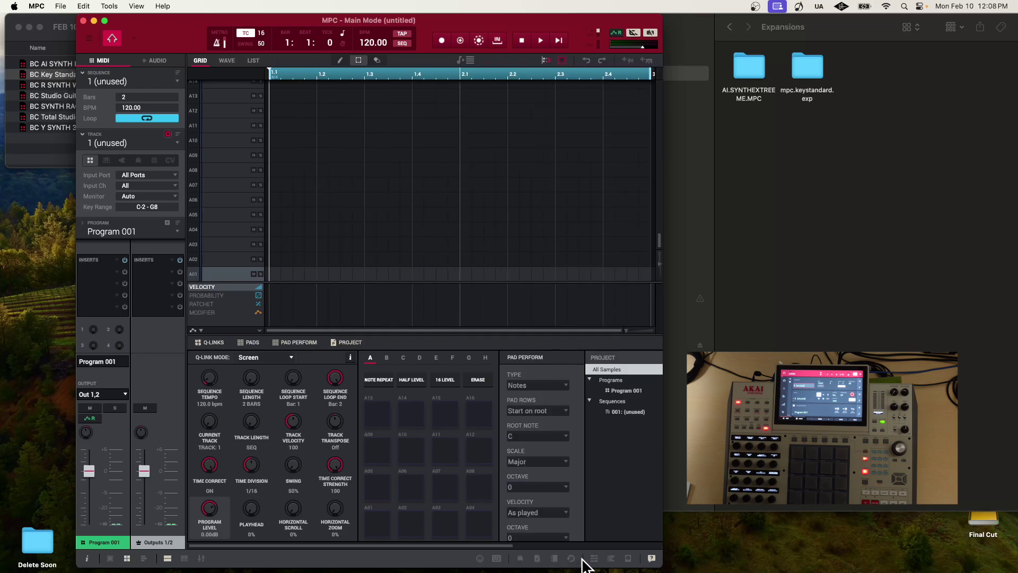
left_click(595, 559)
left_click(611, 559)
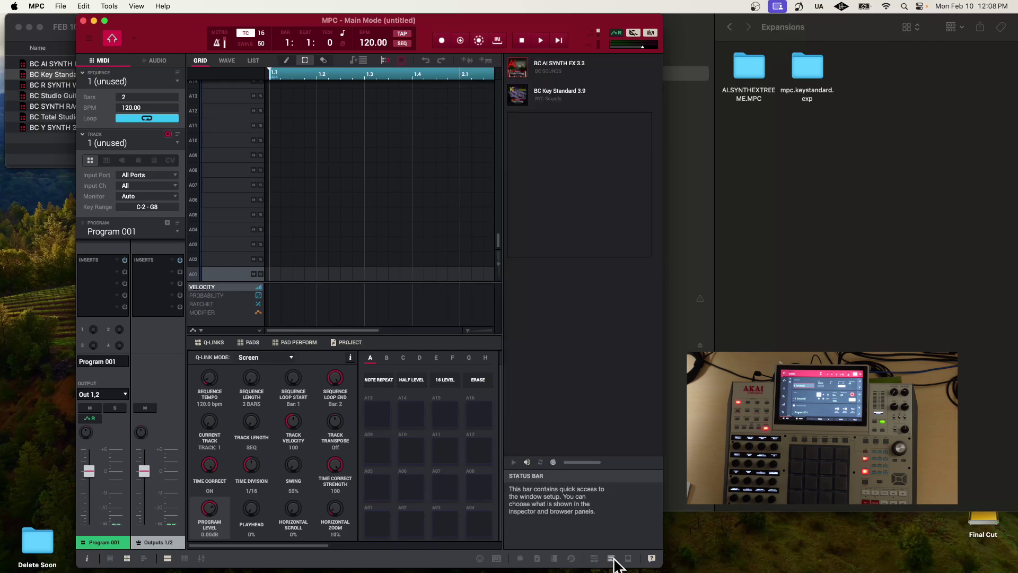
left_click(595, 559)
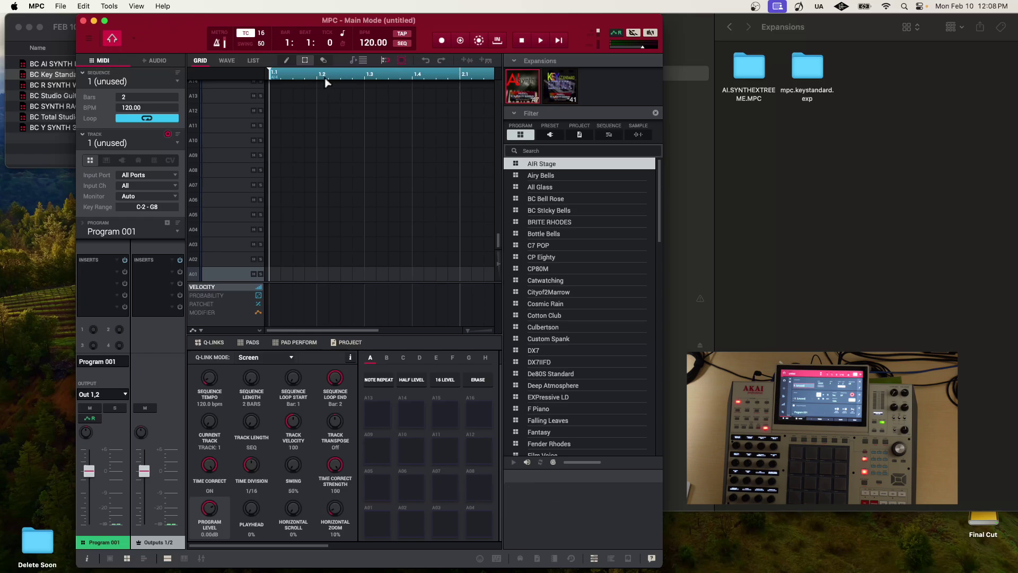
Open the MPC XSE drive and move its old Expansions folder to the Trash.
left_click(705, 14)
left_click_drag(704, 15, 657, 190)
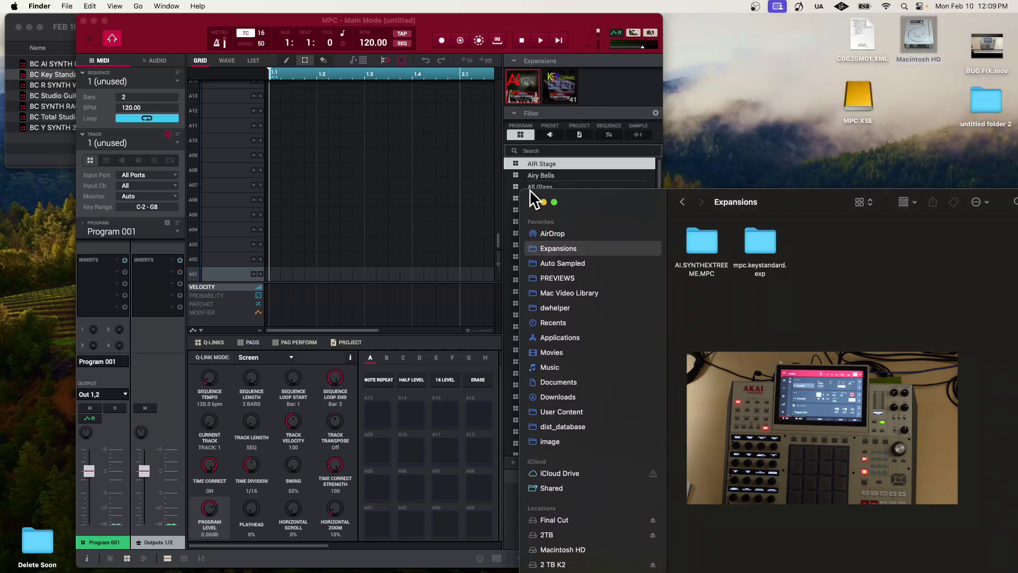
left_click(544, 201)
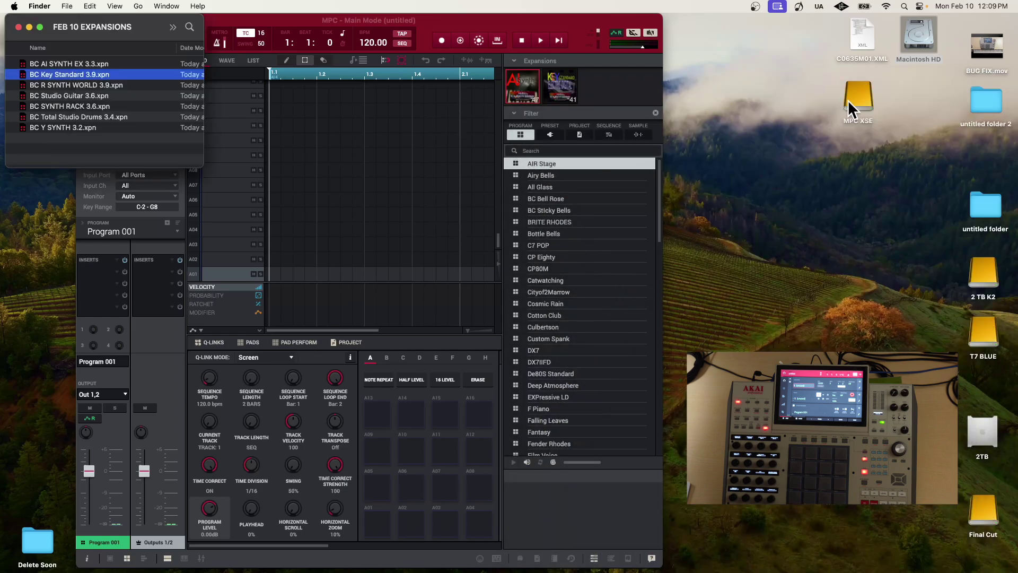
double_click(854, 95)
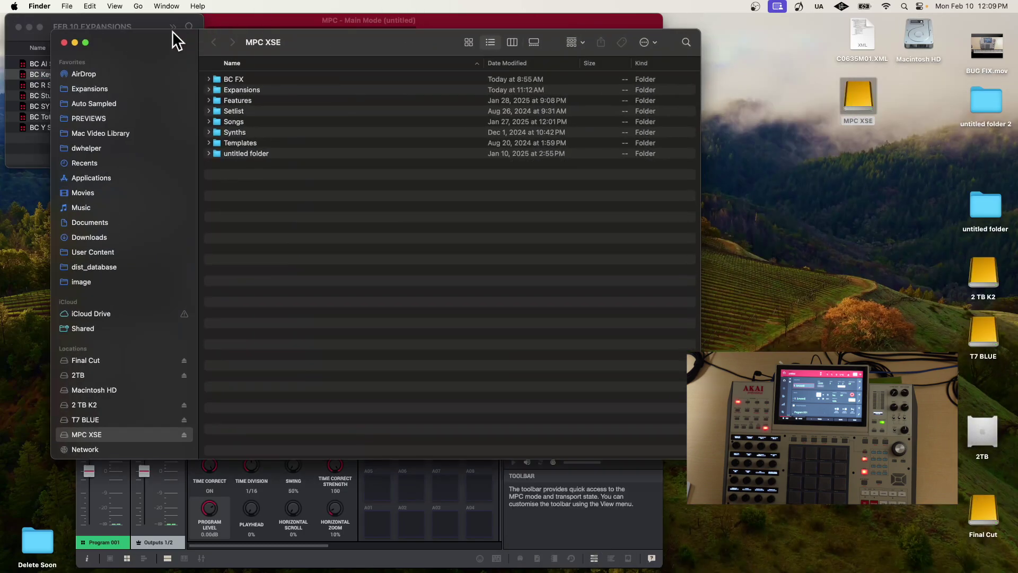
left_click_drag(150, 43, 729, 18)
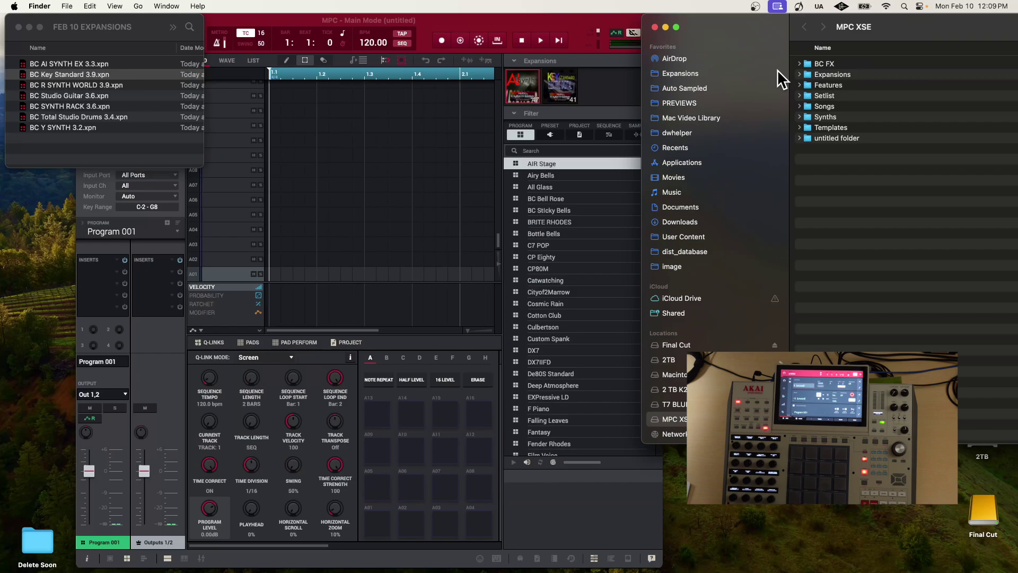
left_click(803, 74)
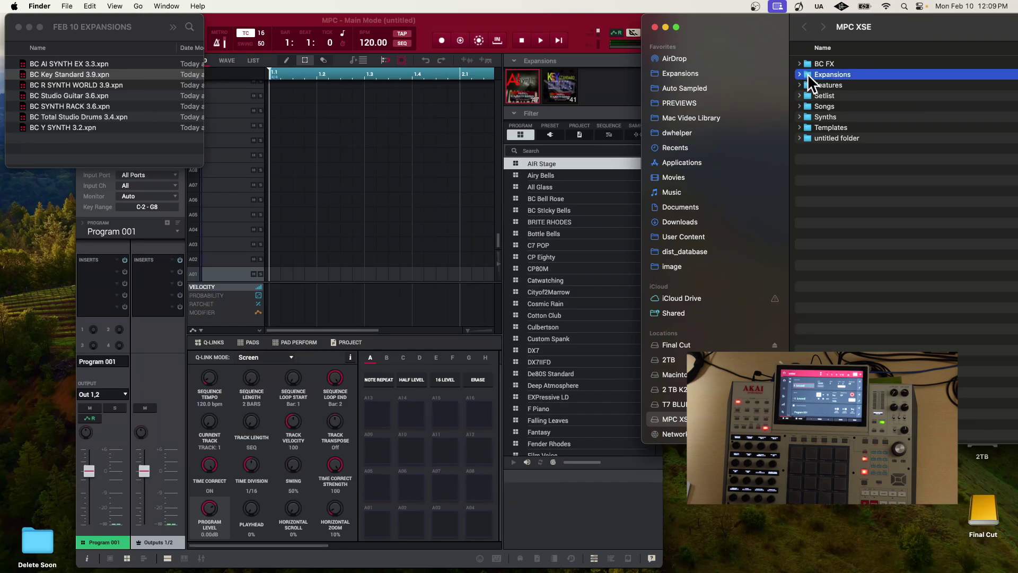
right_click(808, 74)
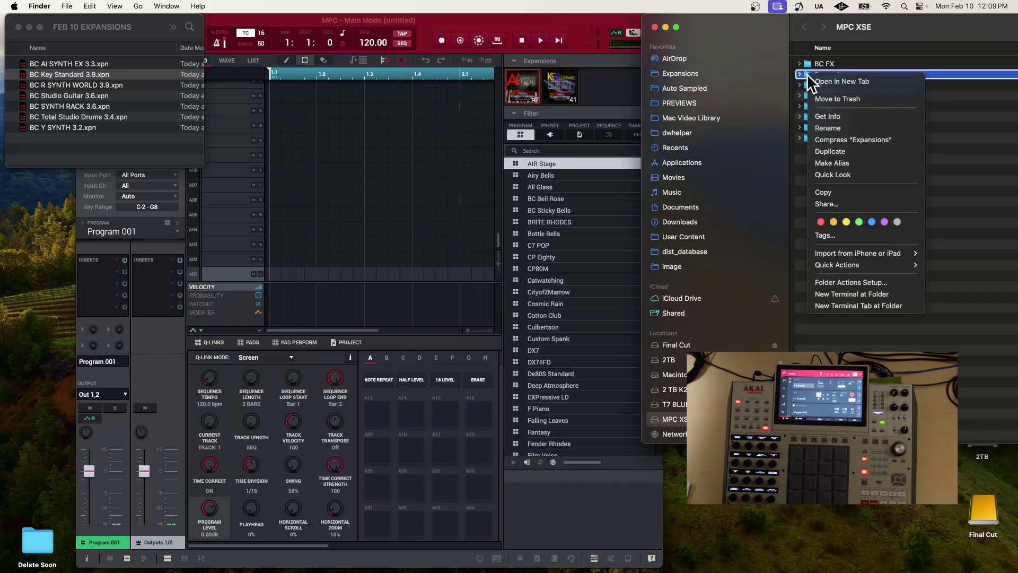
left_click(819, 98)
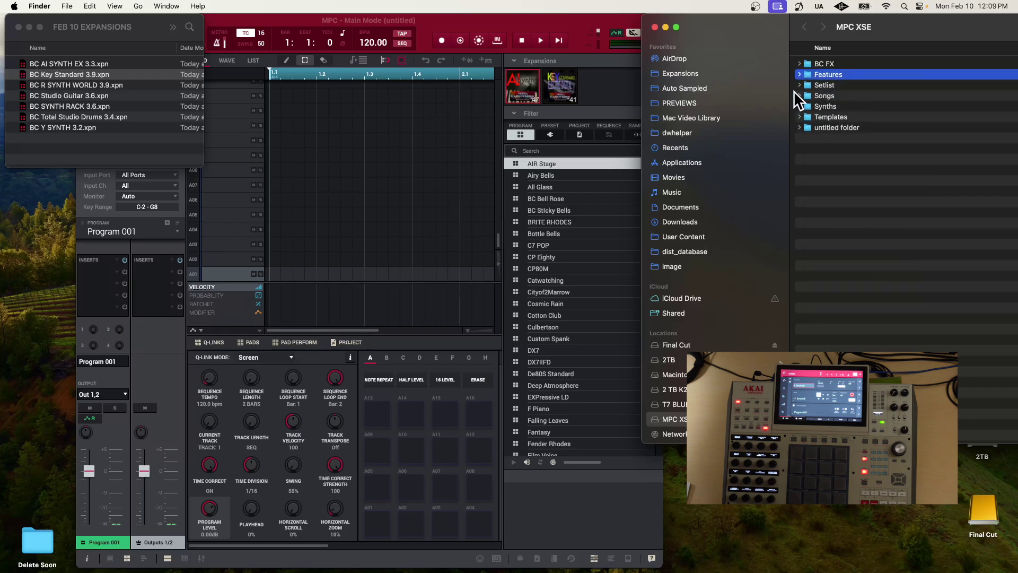
left_click_drag(623, 16, 600, 11)
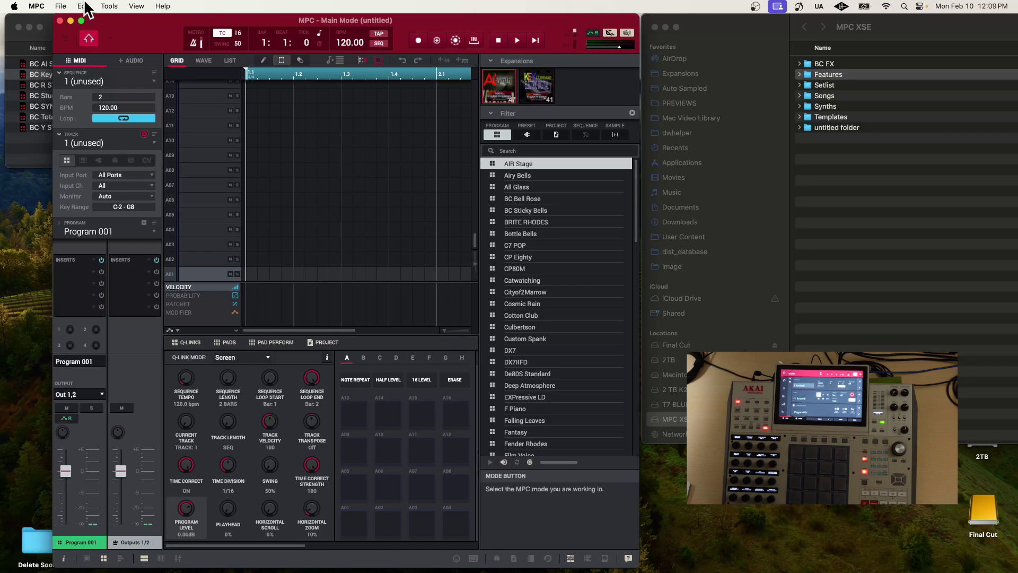
Choose File > Export > Expansion... to open Export Expansion to Standalone MPC targeting MPC XSE.
left_click(64, 39)
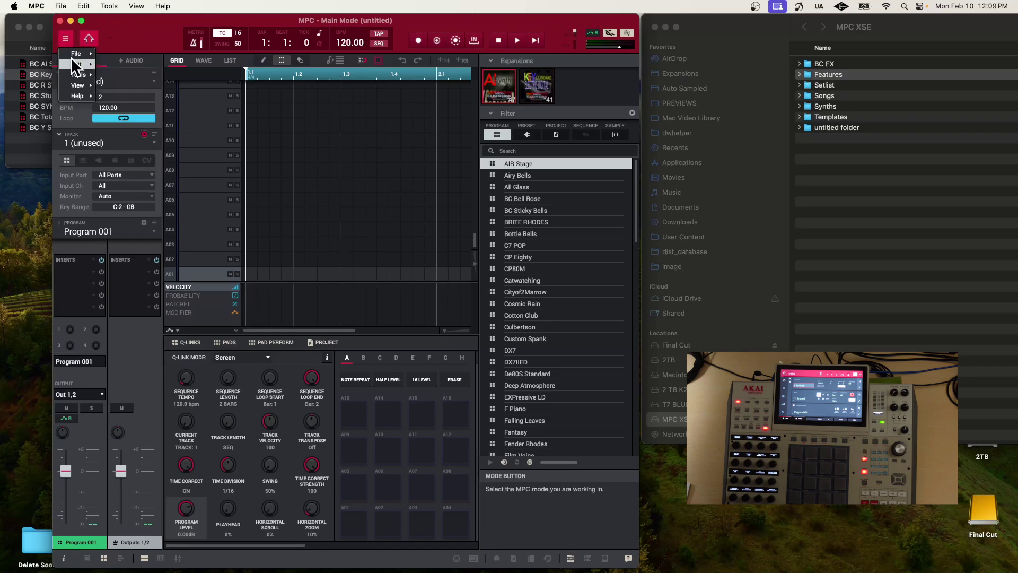
mouse_move(78, 74)
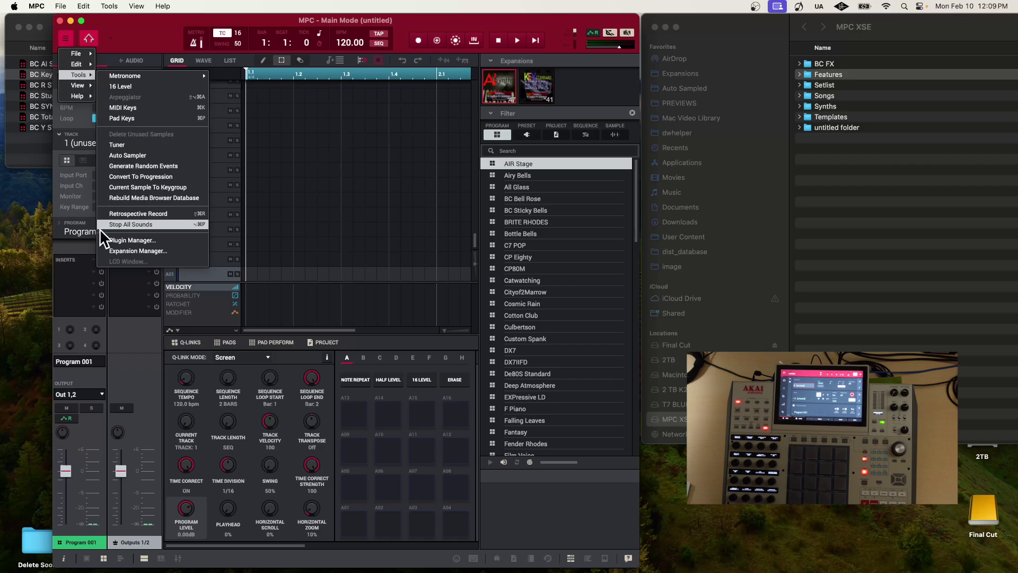
left_click(139, 24)
left_click(60, 6)
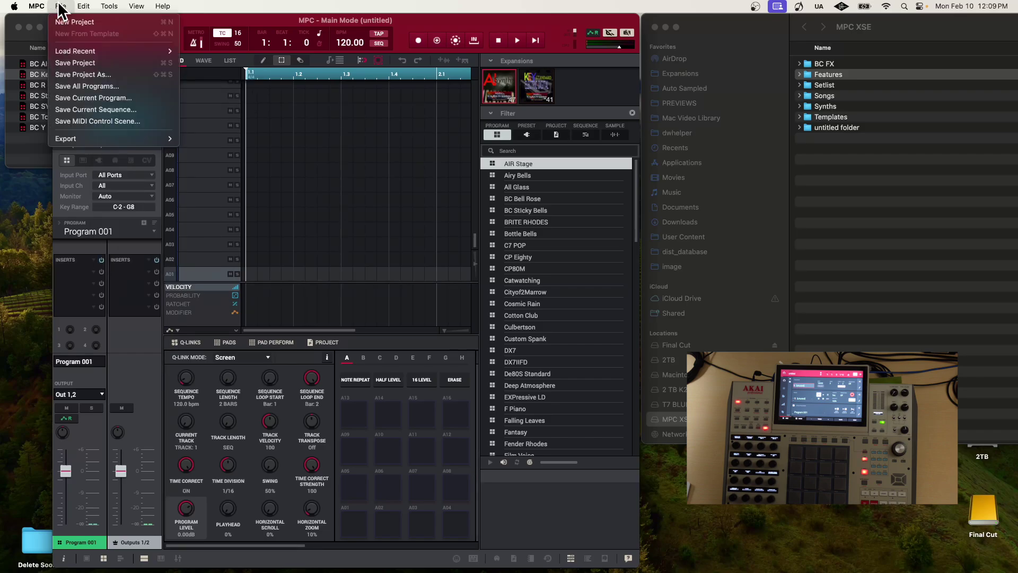
mouse_move(79, 142)
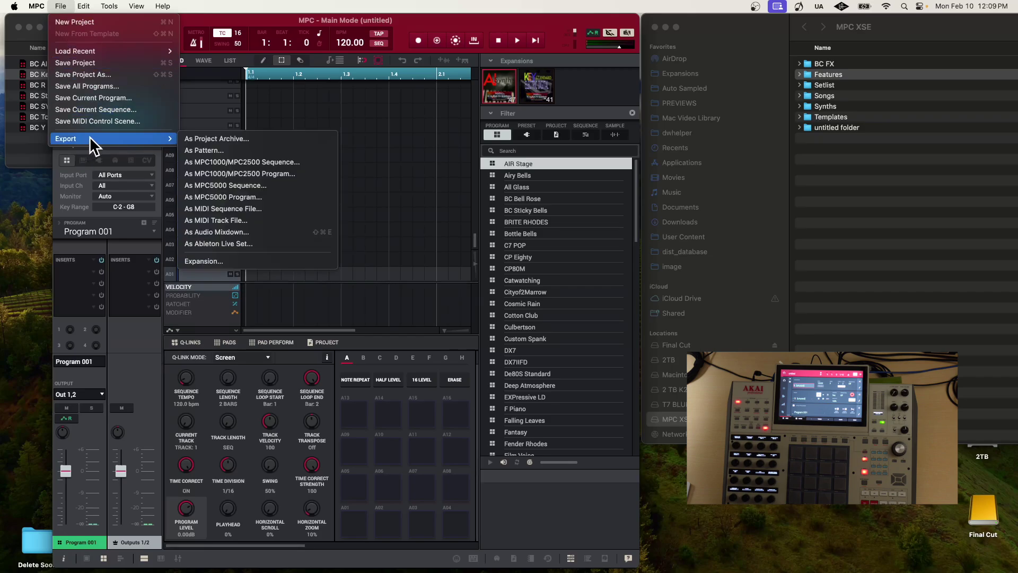
left_click(202, 256)
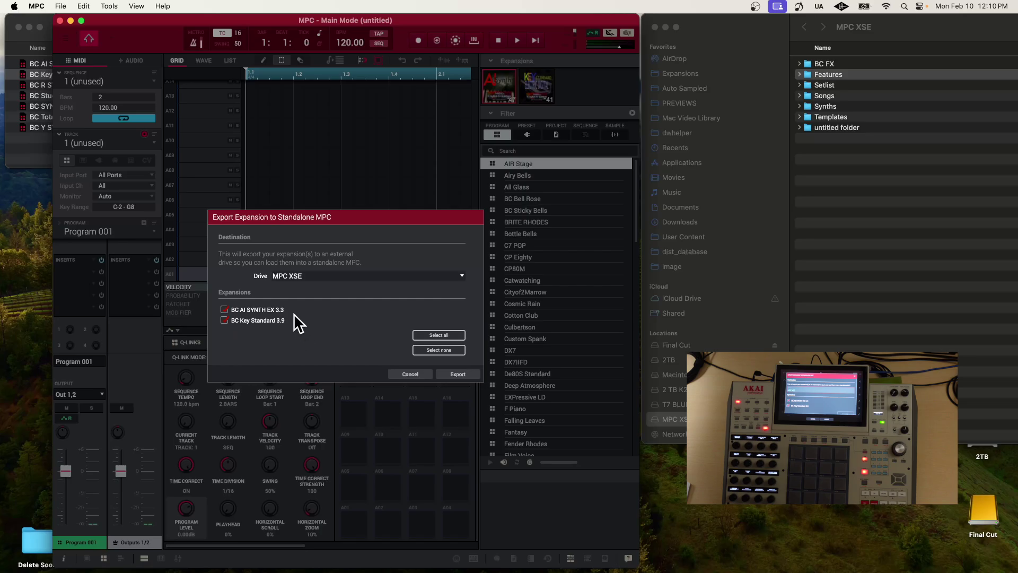
Keep MPC XSE as the export drive for BC AI SYNTH EX 3.3 and BC Key Standard 3.9.
left_click(305, 276)
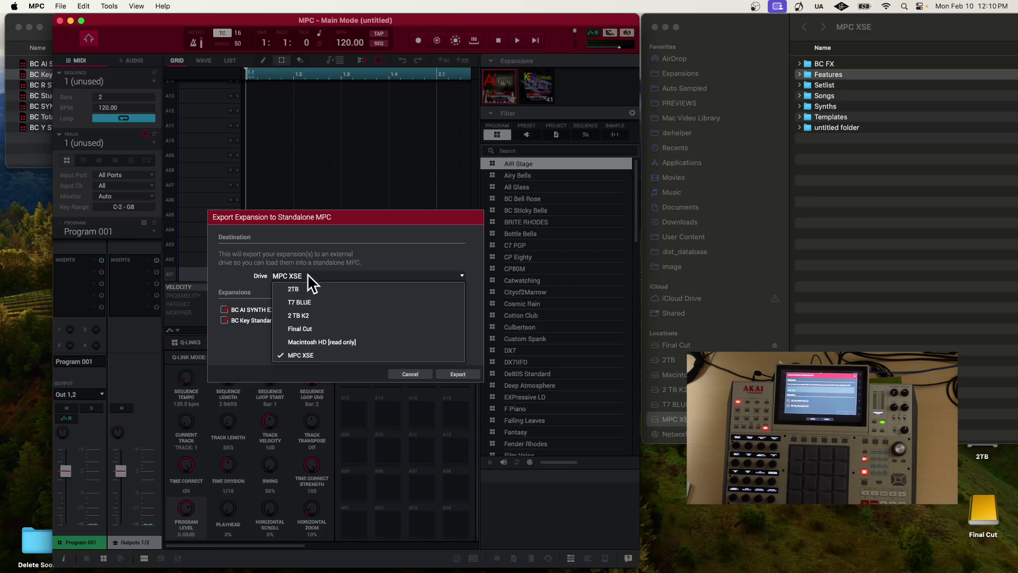
left_click(316, 355)
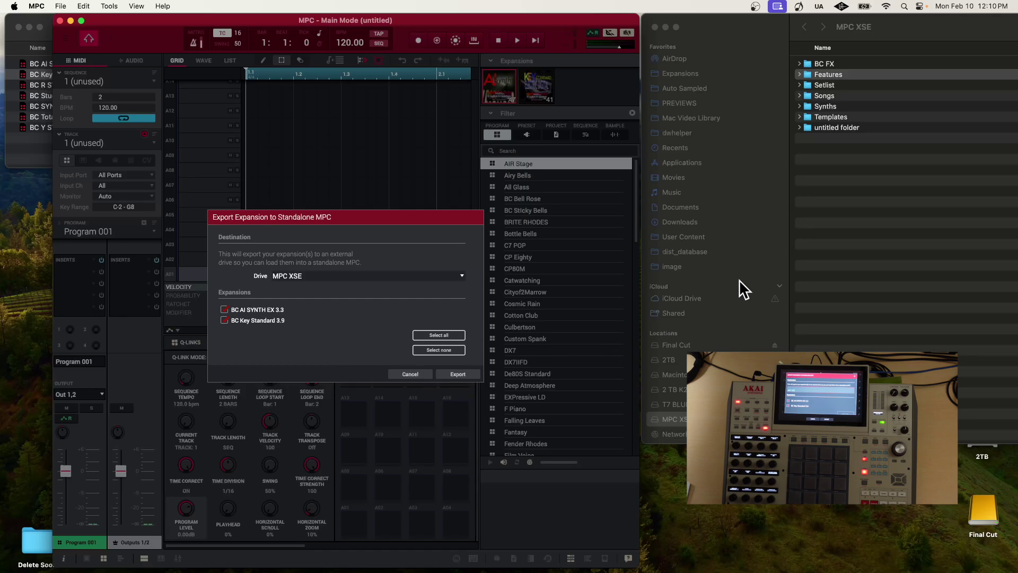
left_click_drag(742, 24, 710, 23)
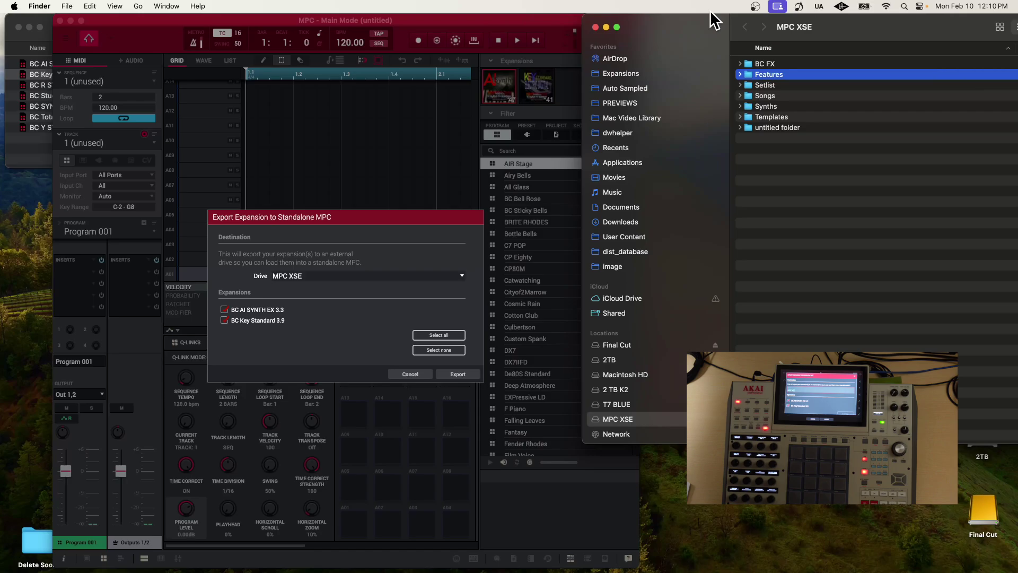
Export both BC expansions to MPC XSE, check the new Expansions folder, and acknowledge the success message.
left_click(457, 373)
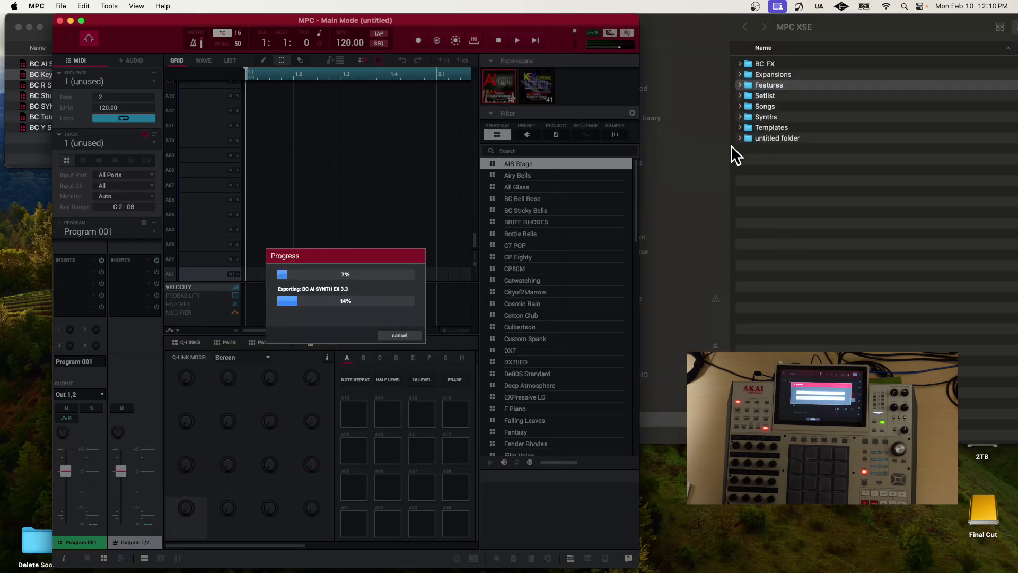
left_click(740, 74)
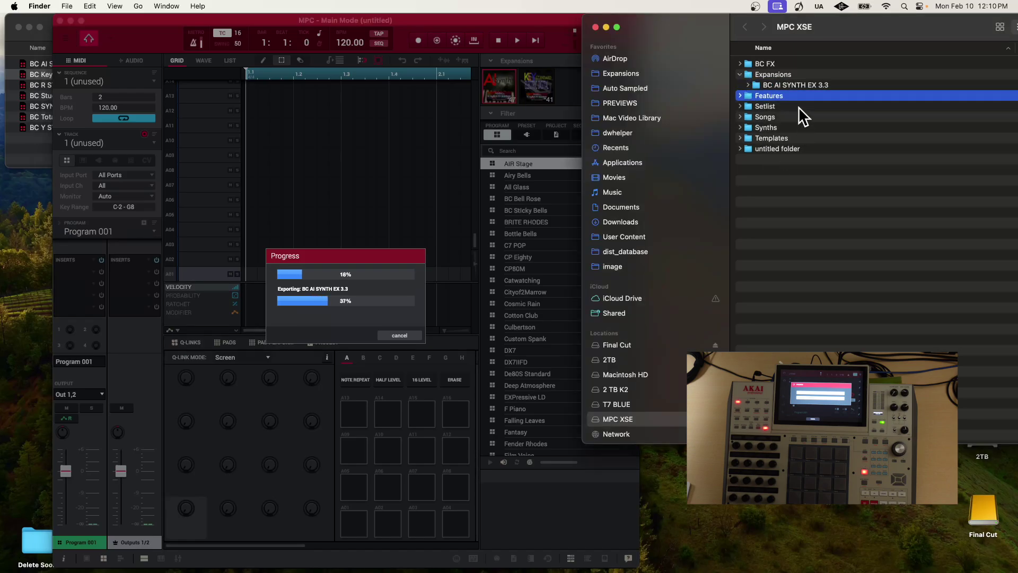
left_click(788, 84)
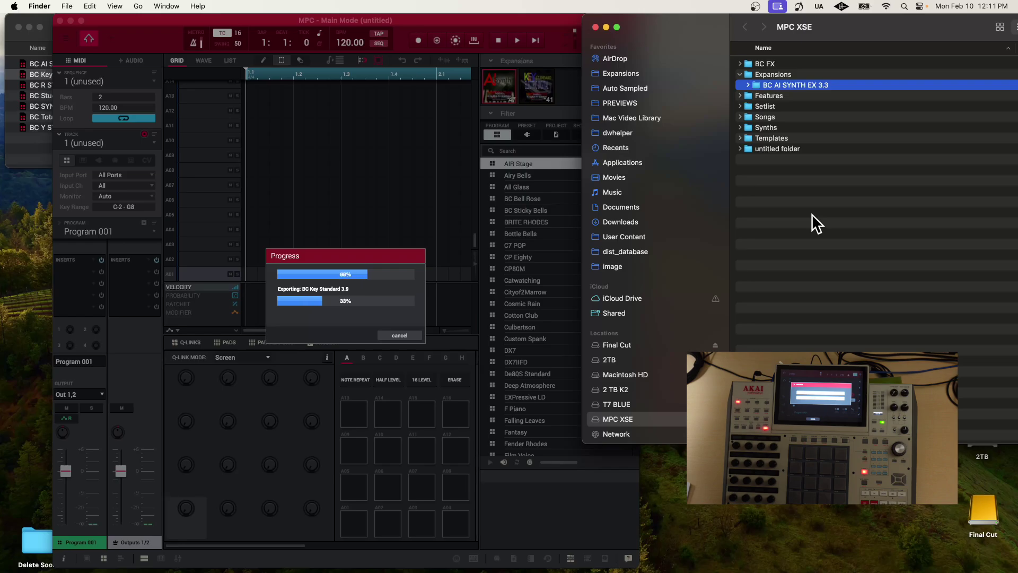
left_click(740, 75)
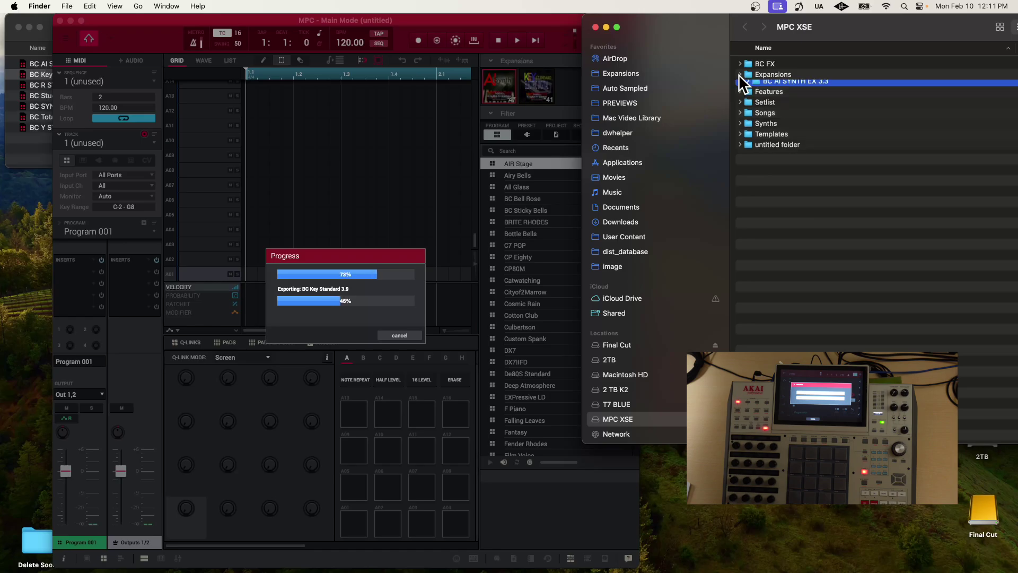
left_click(739, 75)
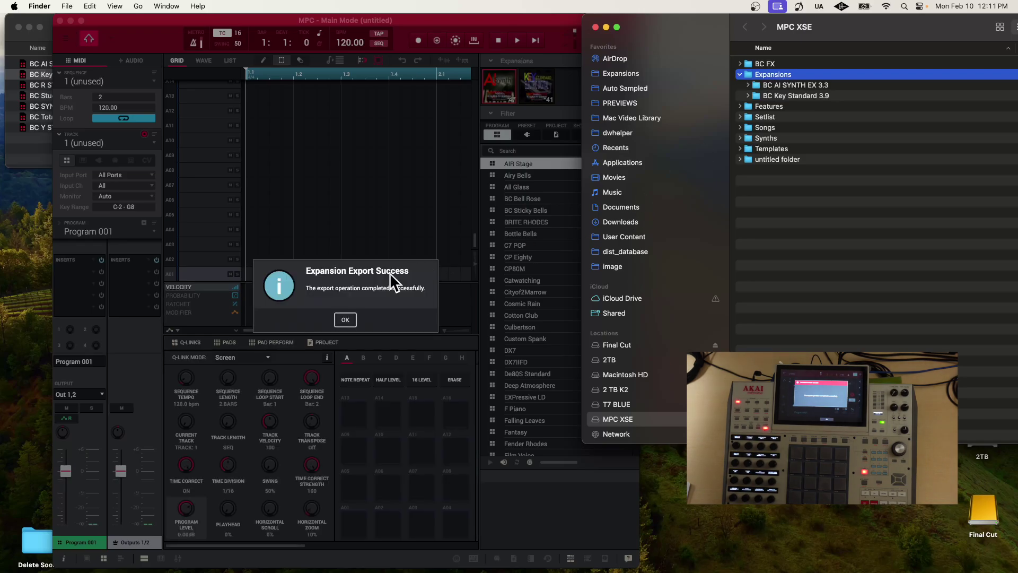
left_click(343, 321)
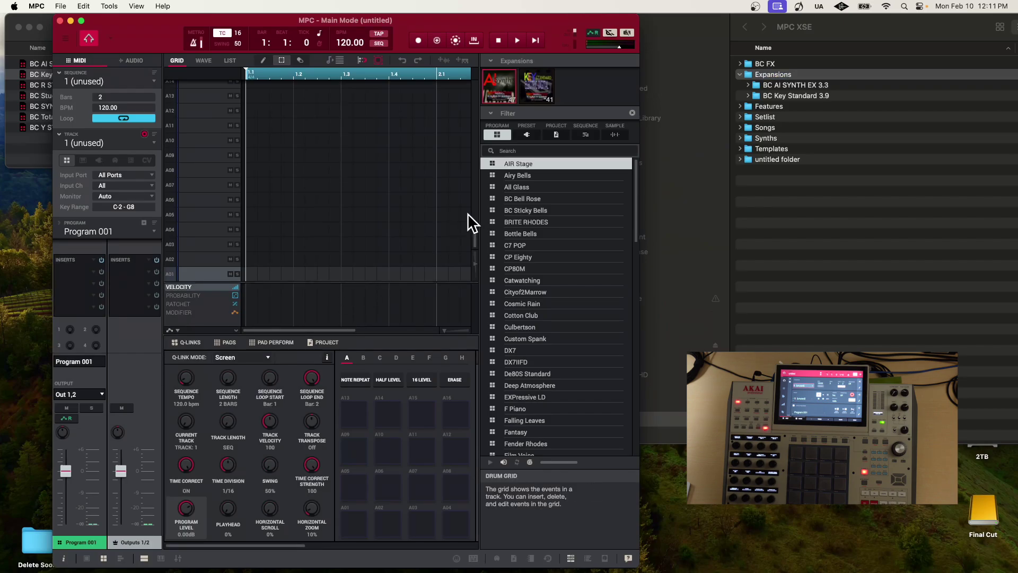
Finish reviewing the MPC XSE drive window and put it away.
left_click(739, 73)
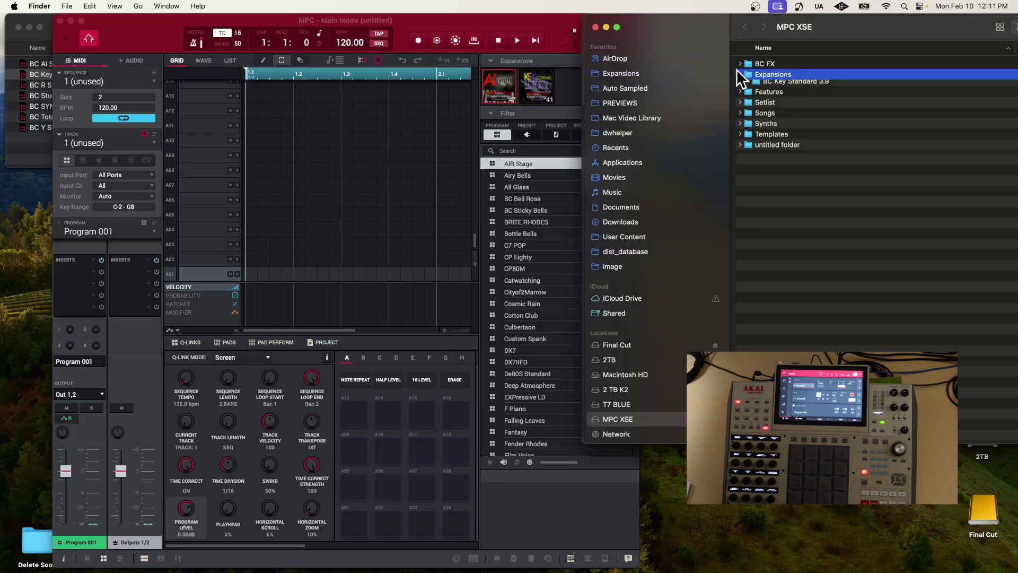
left_click(740, 74)
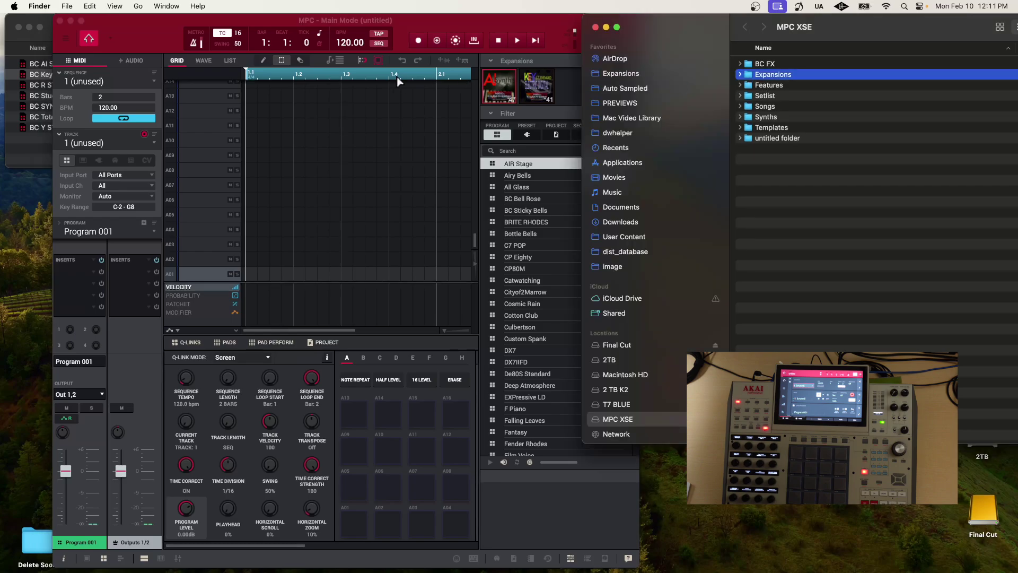
left_click(115, 6)
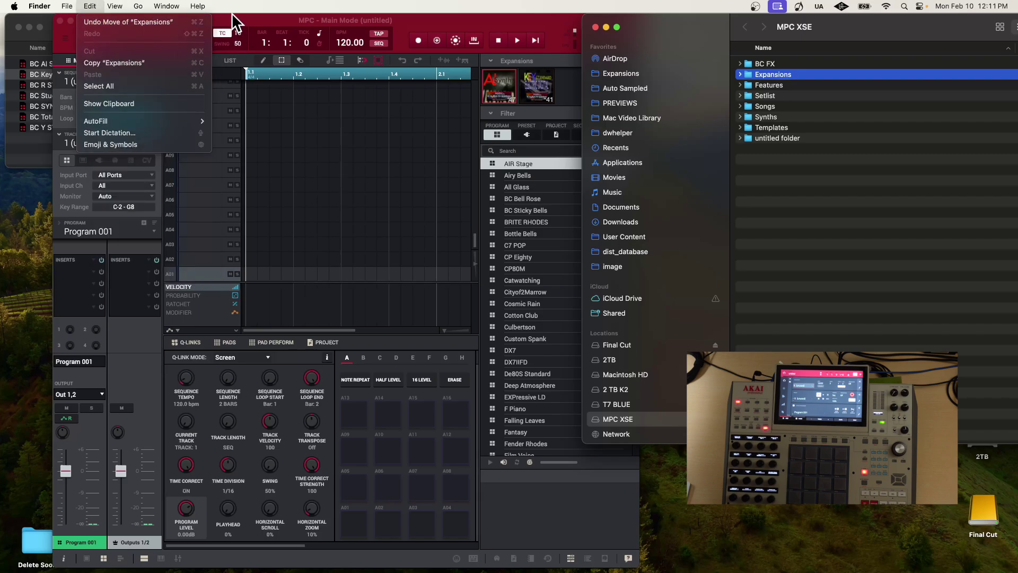
left_click(233, 18)
left_click(696, 25)
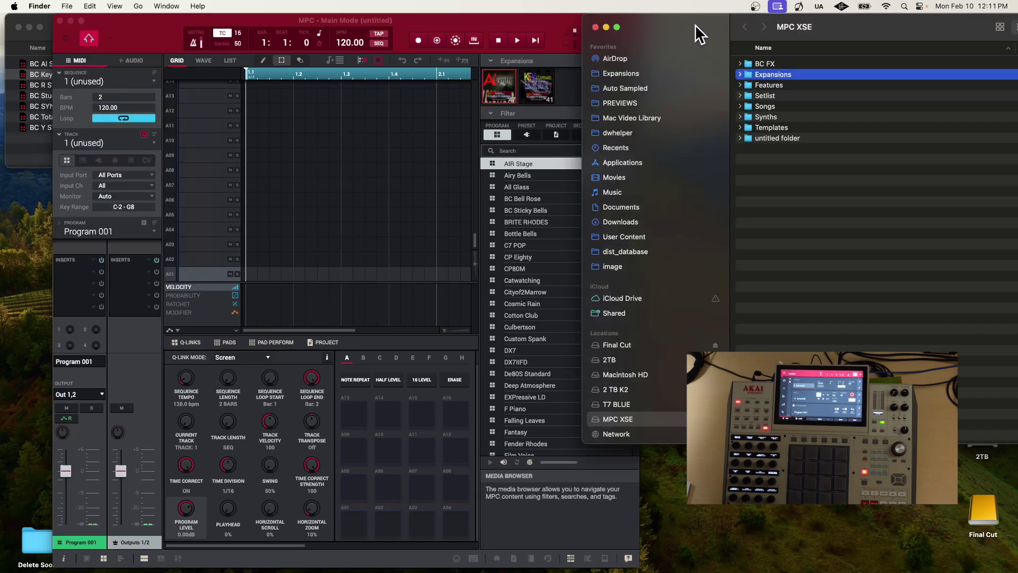
left_click(606, 25)
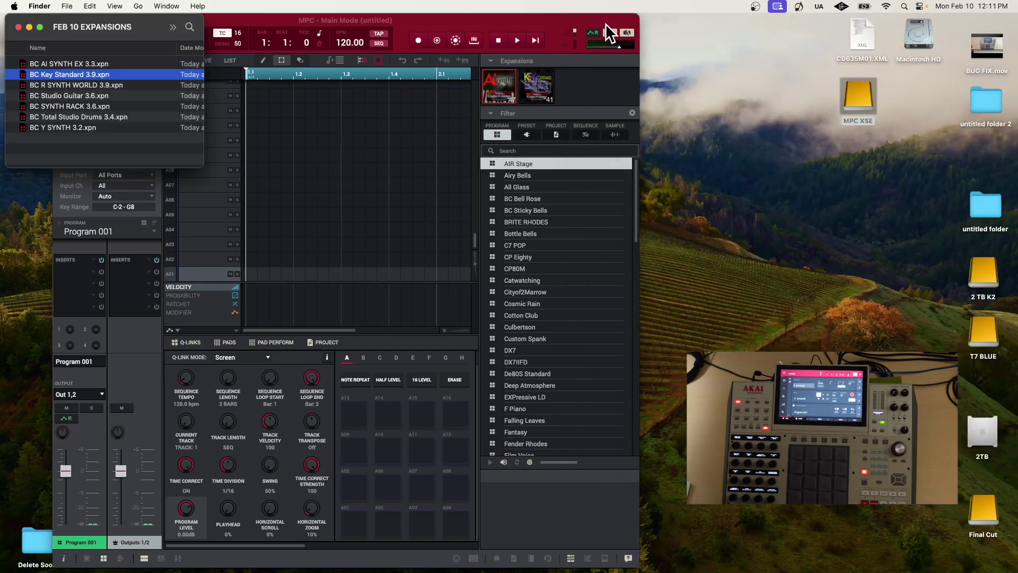
Bring MPC 2 forward and open its main menu toward Tools > Expansion Manager.
left_click(240, 17)
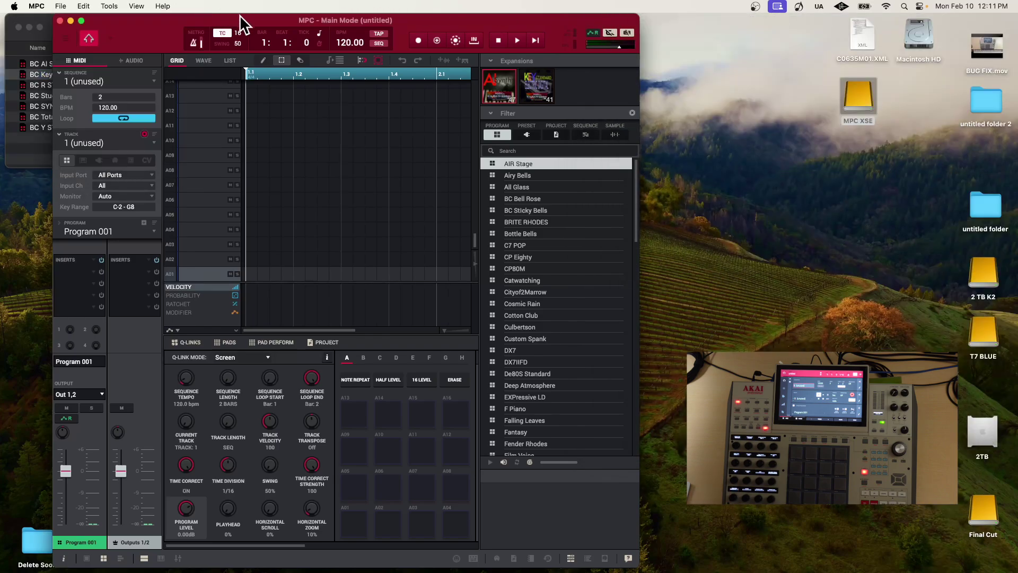
left_click(61, 6)
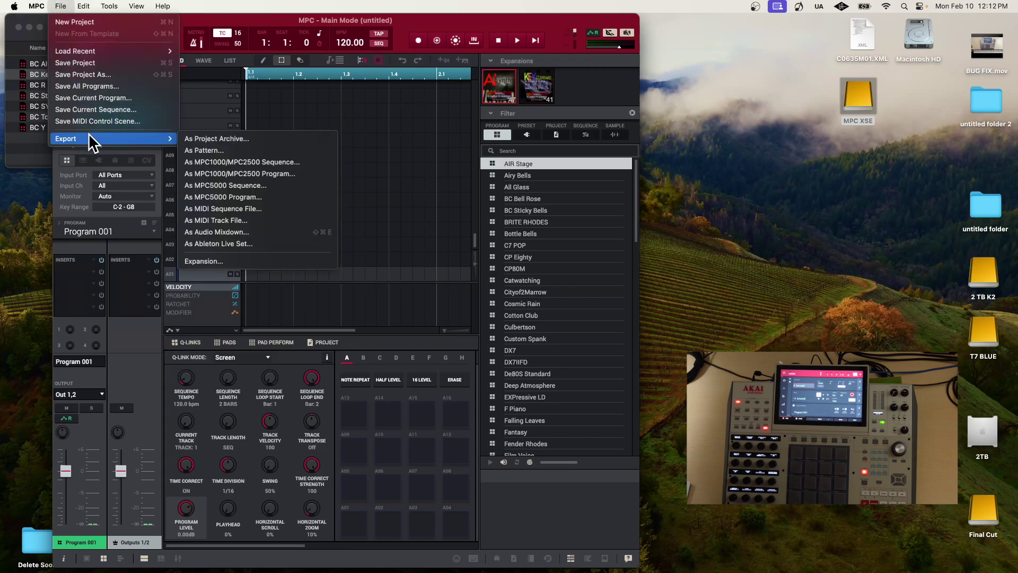
left_click(15, 40)
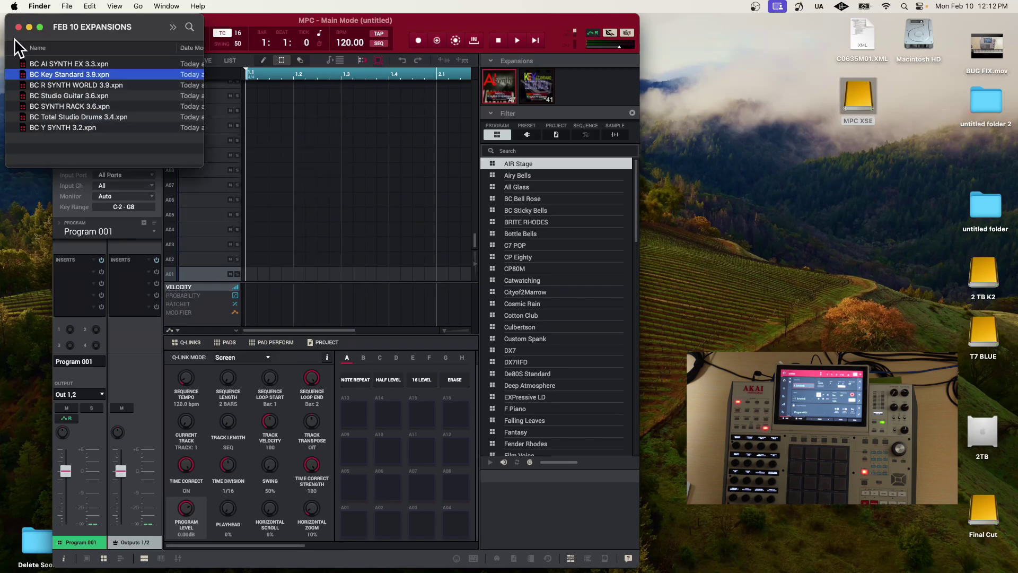
left_click(230, 19)
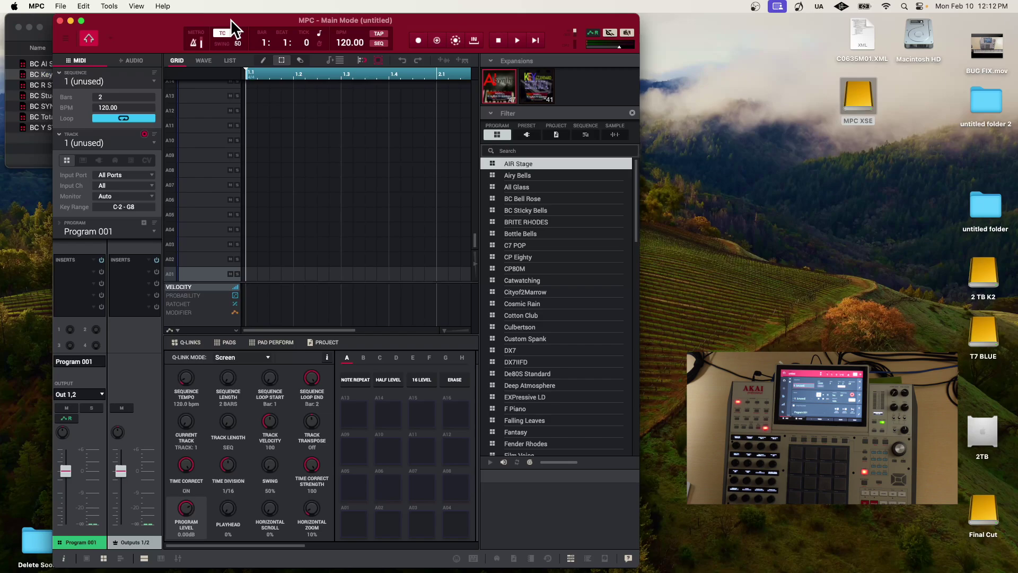
left_click(66, 37)
mouse_move(95, 73)
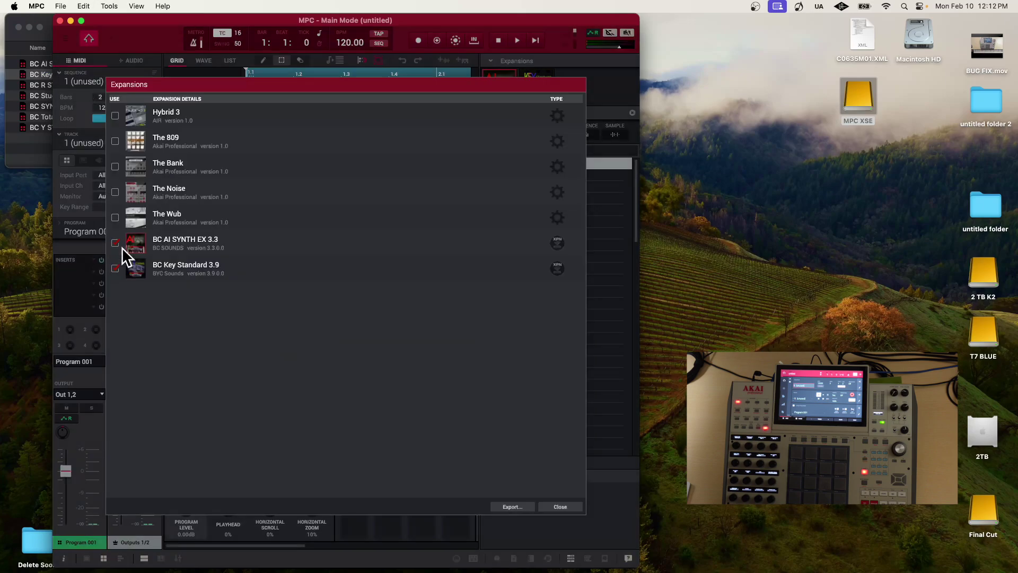
Open the Expansion Manager's export settings and set the destination drive to Final Cut.
left_click(122, 251)
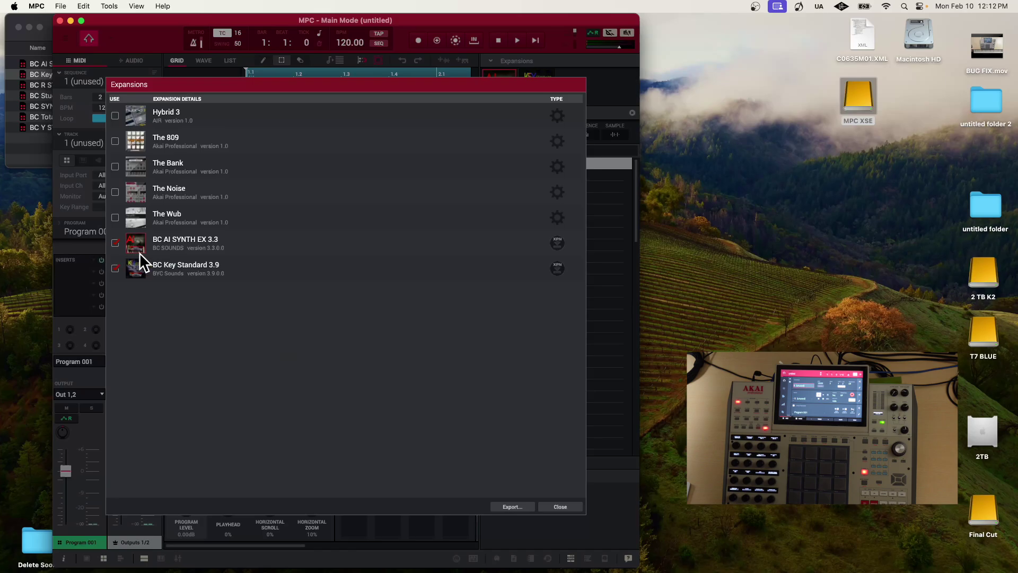
left_click(509, 507)
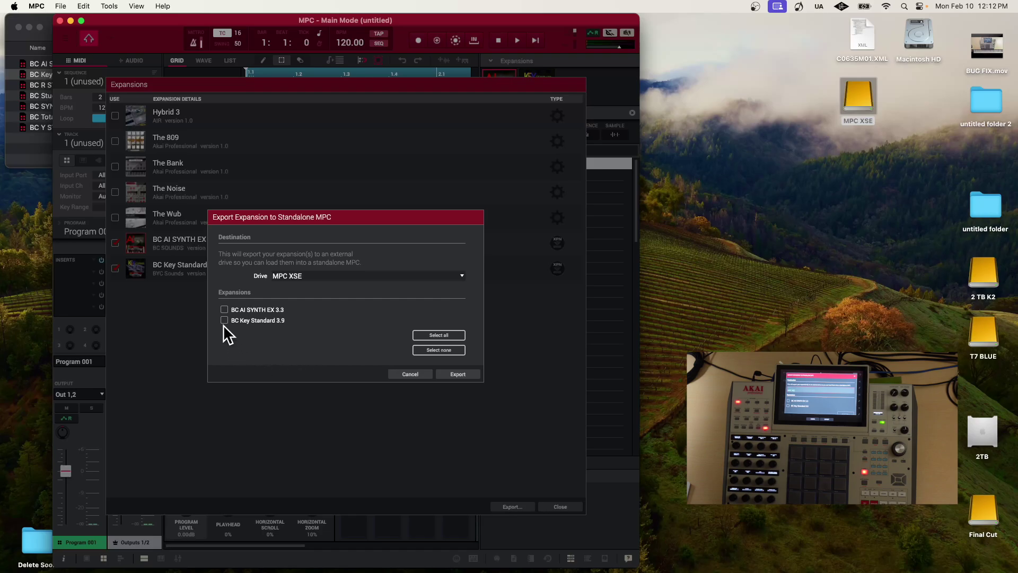
left_click(306, 275)
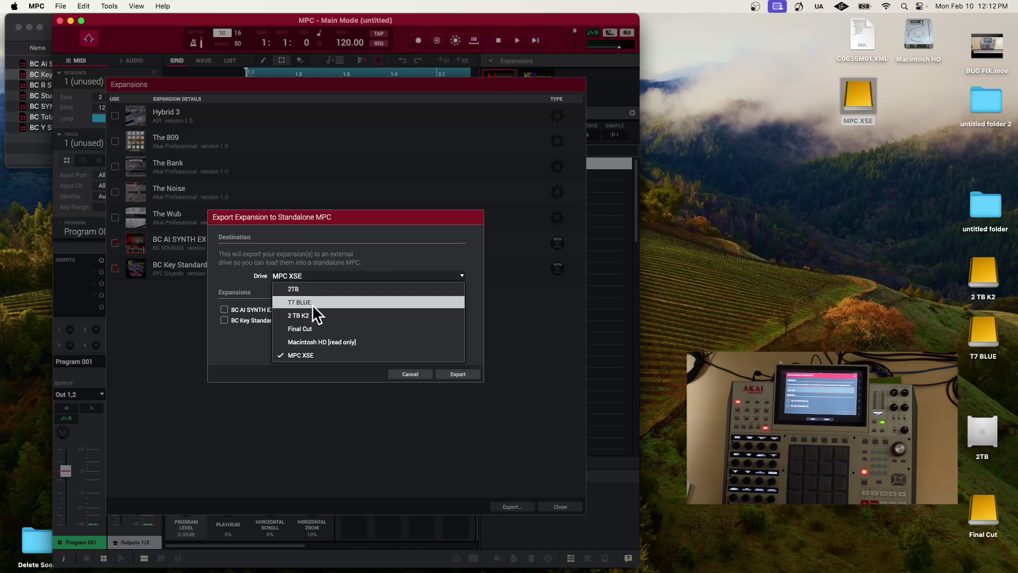
left_click(318, 325)
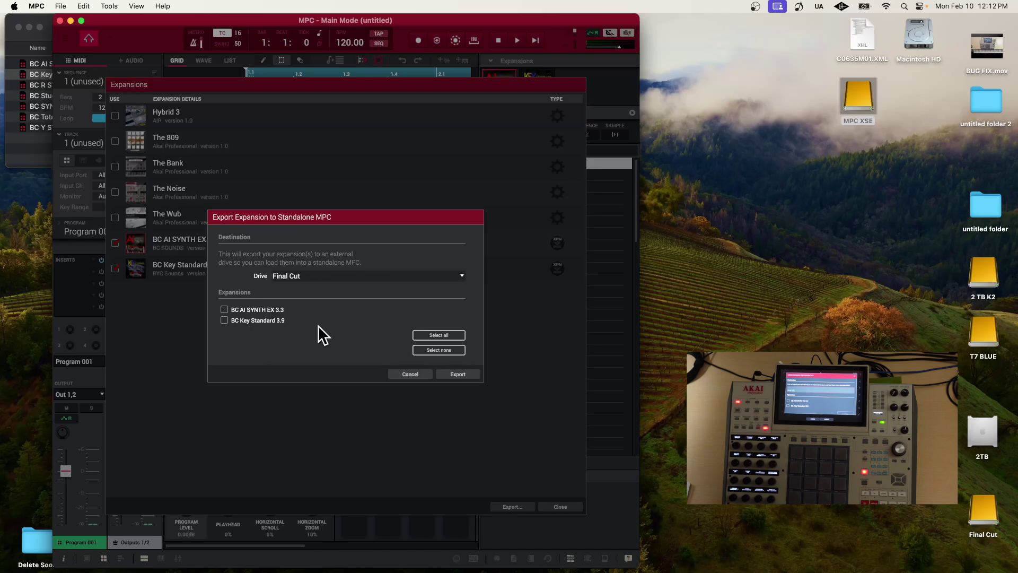
Move the Final Cut drive's old Expansions folder to the Trash.
double_click(988, 512)
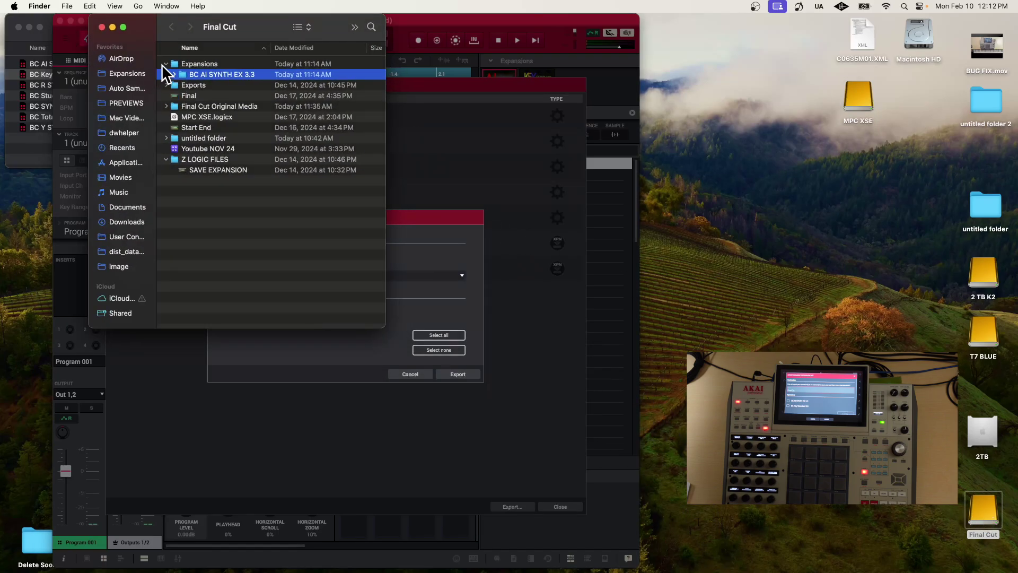
left_click(162, 64)
left_click(169, 63)
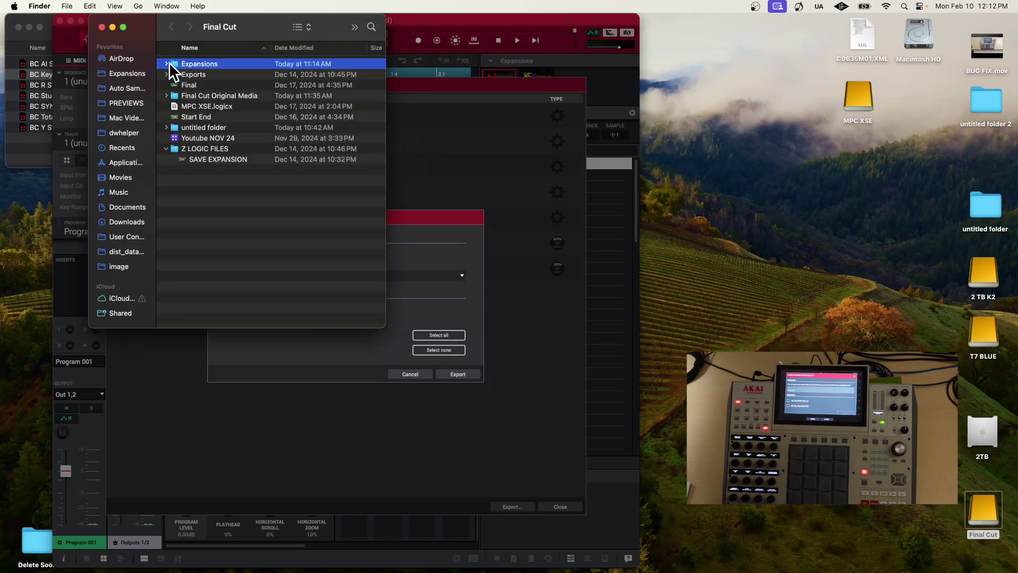
right_click(170, 62)
left_click(190, 88)
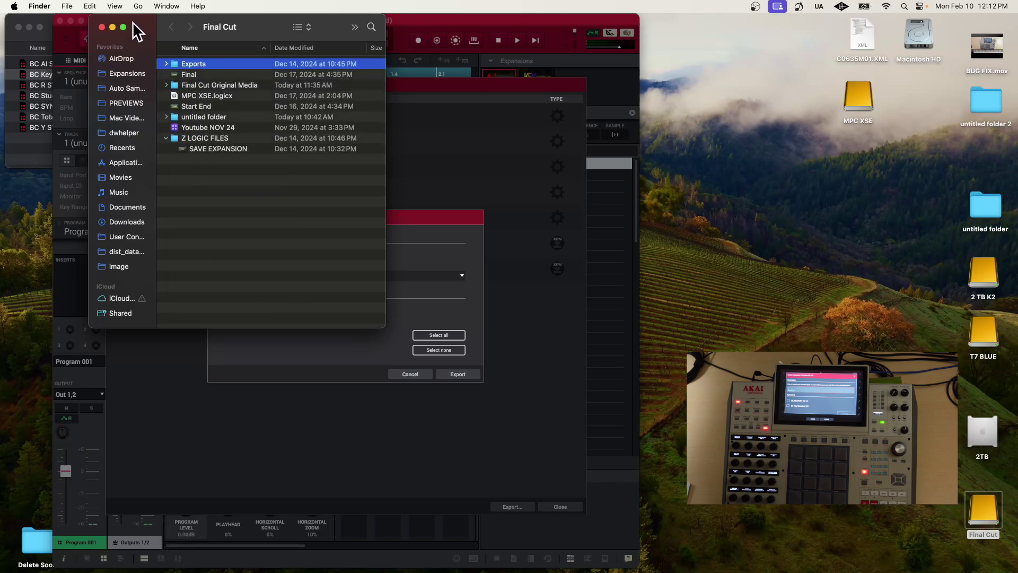
left_click_drag(132, 22, 682, 23)
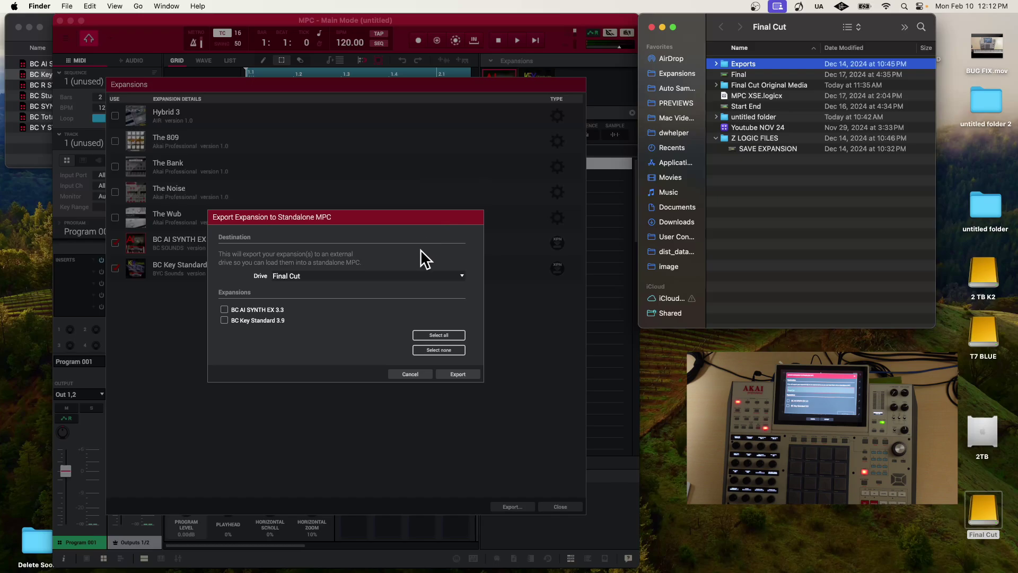
Export both BC expansions to the Final Cut drive and open the new Expansions folder.
left_click(224, 304)
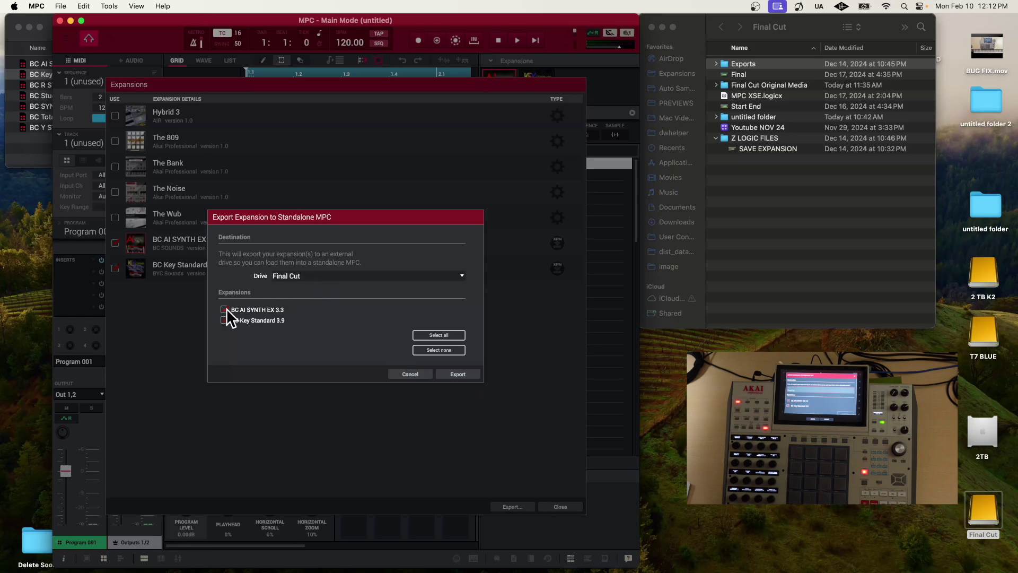
left_click(452, 374)
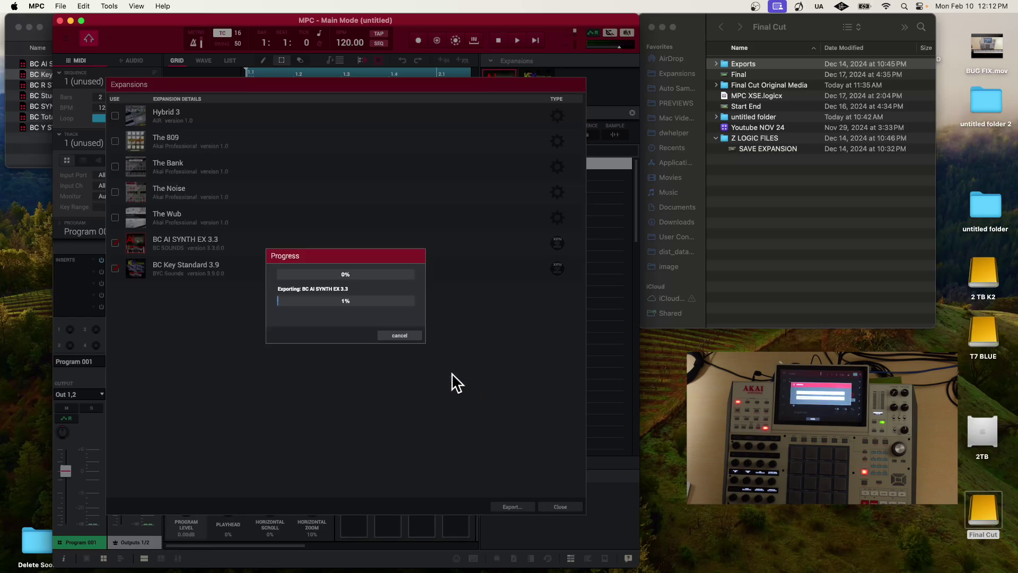
left_click(769, 250)
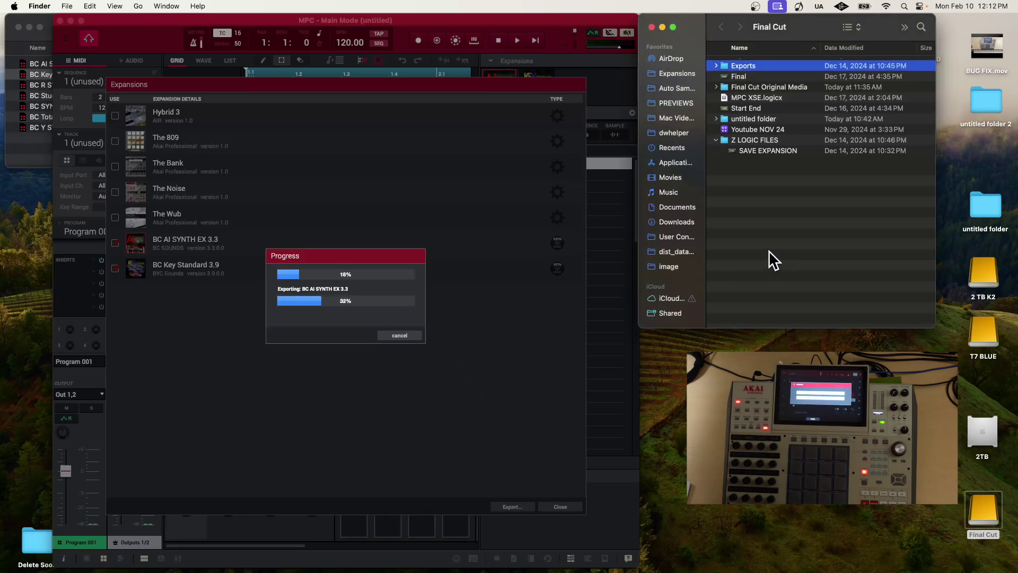
left_click(724, 63)
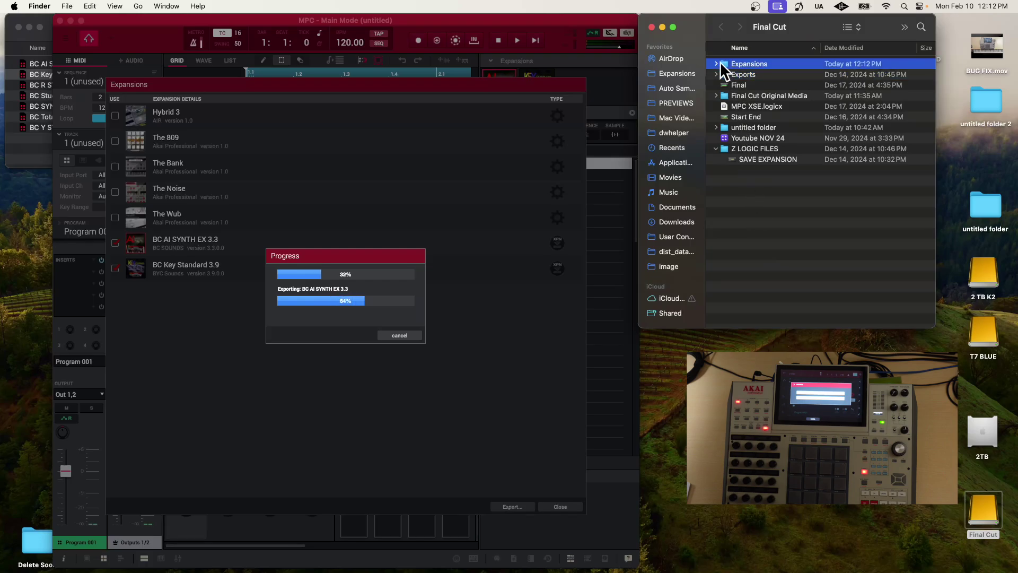
left_click(715, 64)
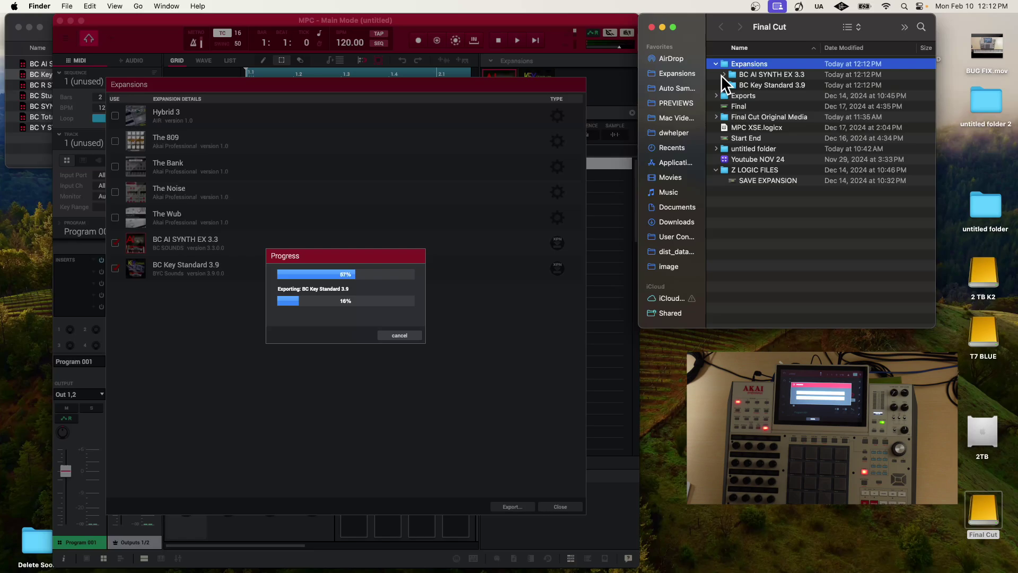
Inspect BC AI SYNTH EX 3.3's exported files, including TagsCache.json, then acknowledge the export success.
left_click(723, 74)
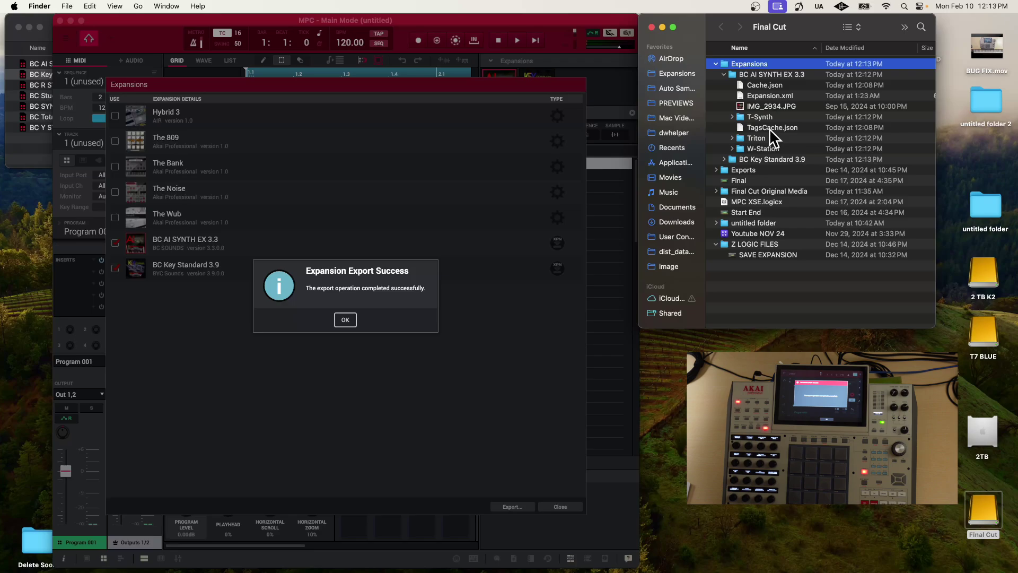
left_click(769, 129)
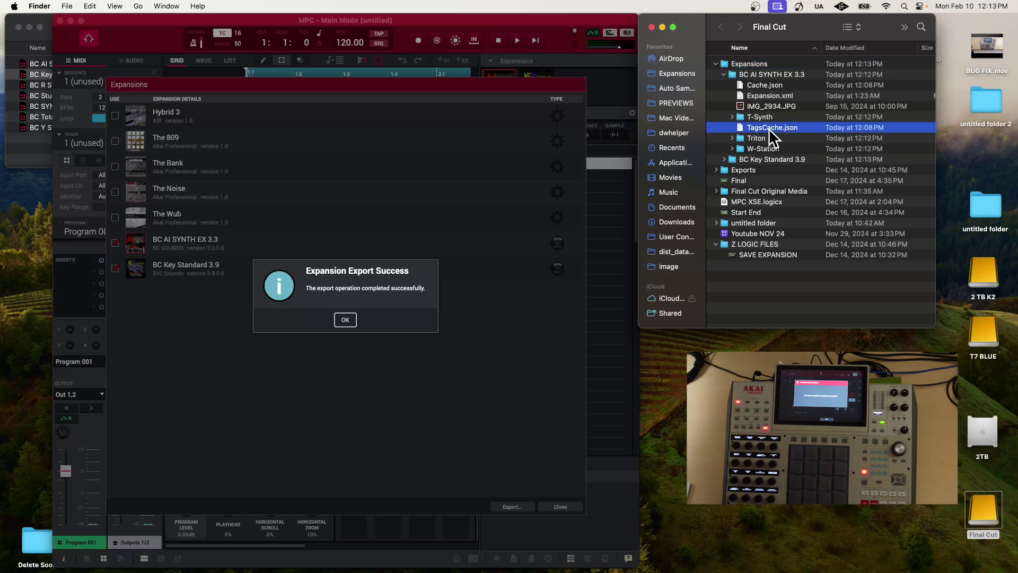
left_click(652, 27)
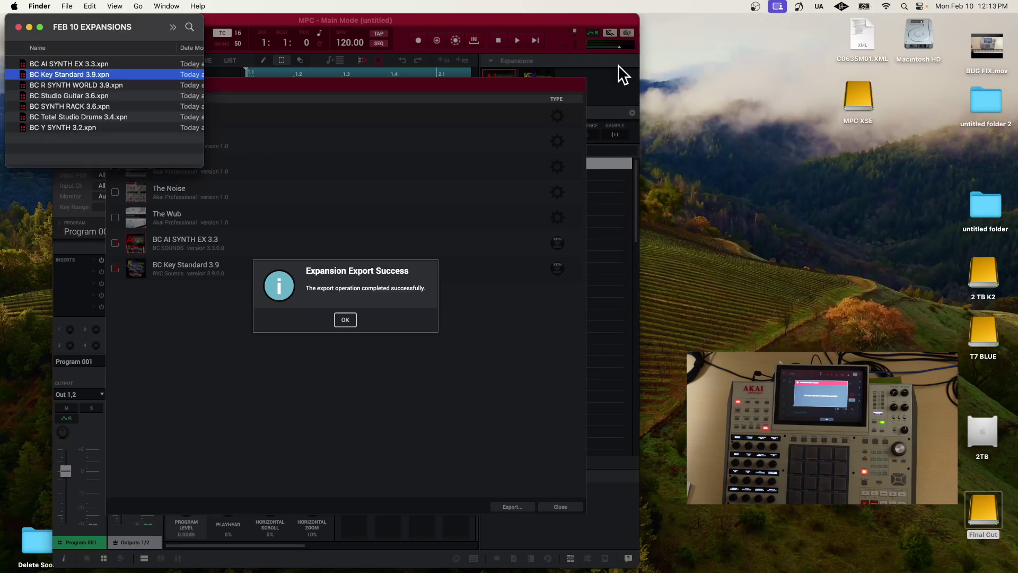
left_click(339, 321)
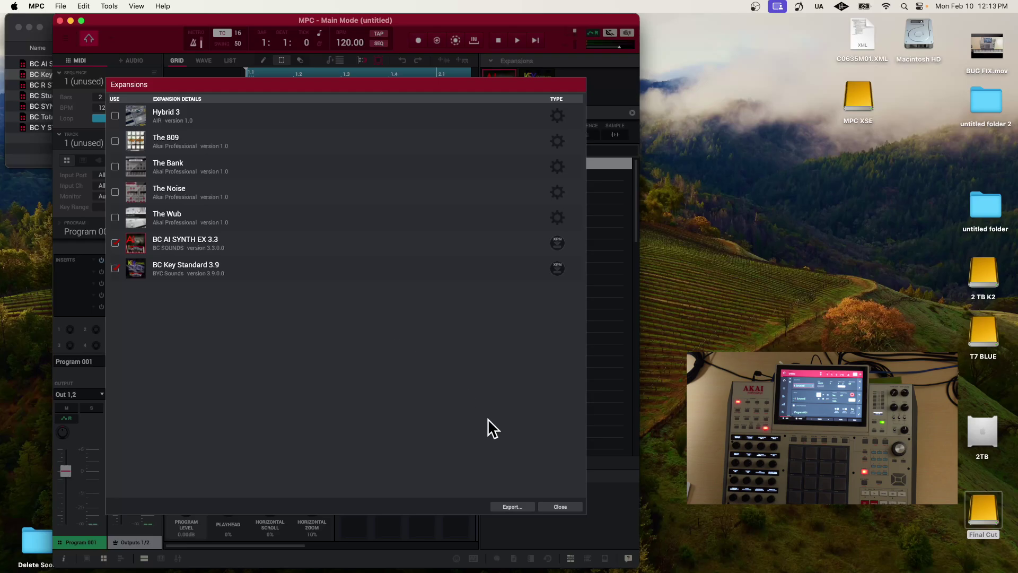
Close the Expansion Manager and quit MPC from the MPC menu.
left_click(565, 507)
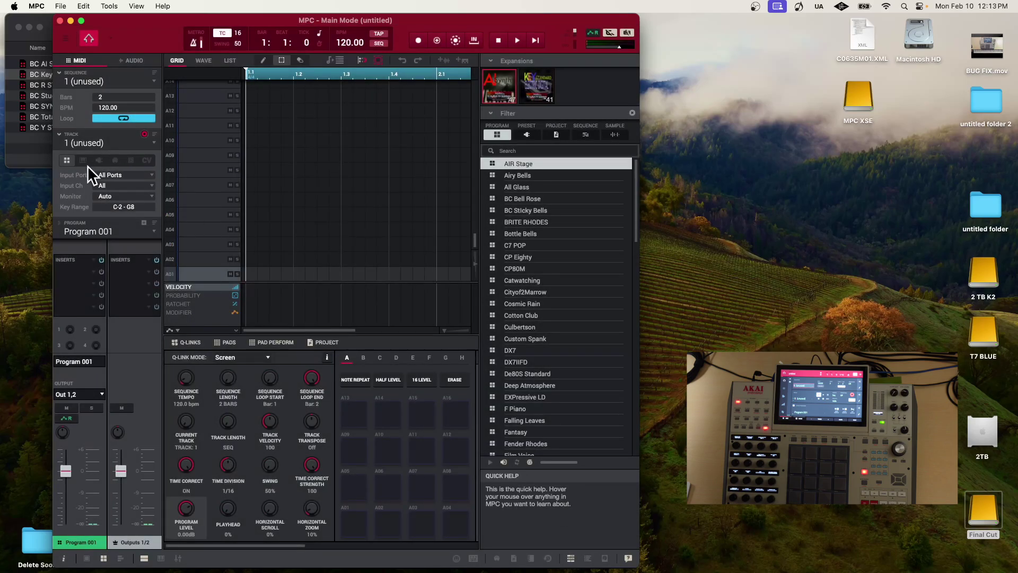
left_click_drag(147, 18, 298, 11)
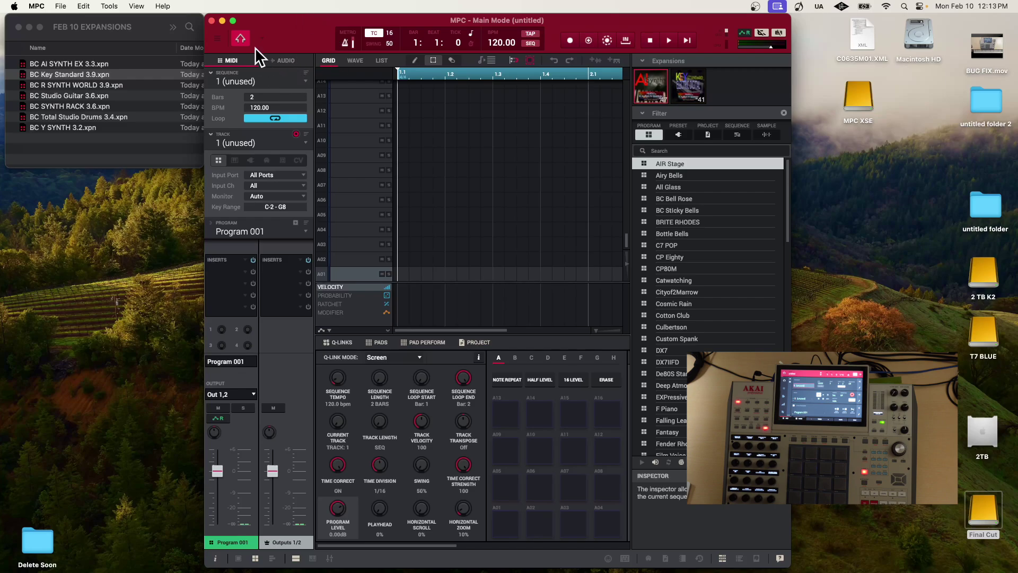
left_click(39, 7)
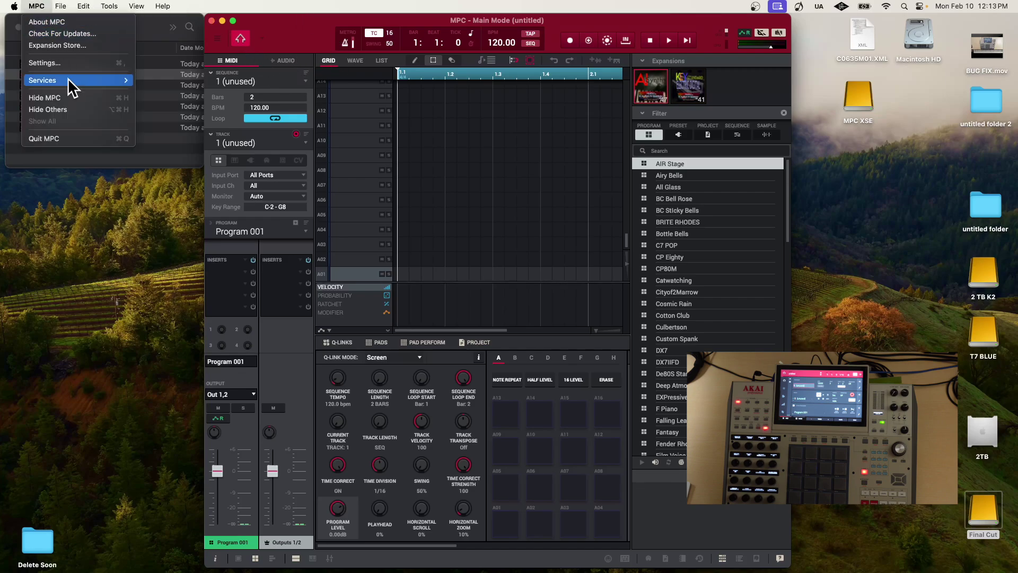
left_click(82, 134)
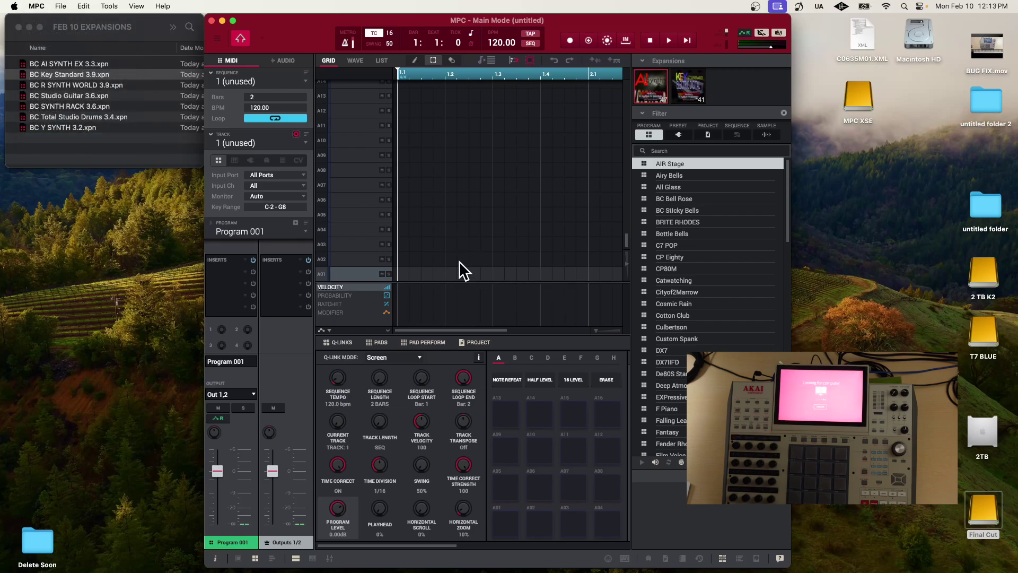